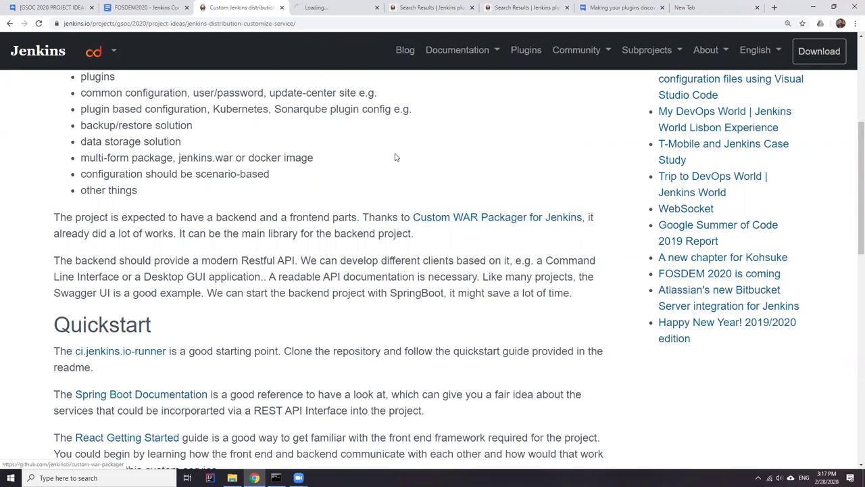
View the custom-war-packager repository page and close the duplicate plugin search results page.
left_click(333, 7)
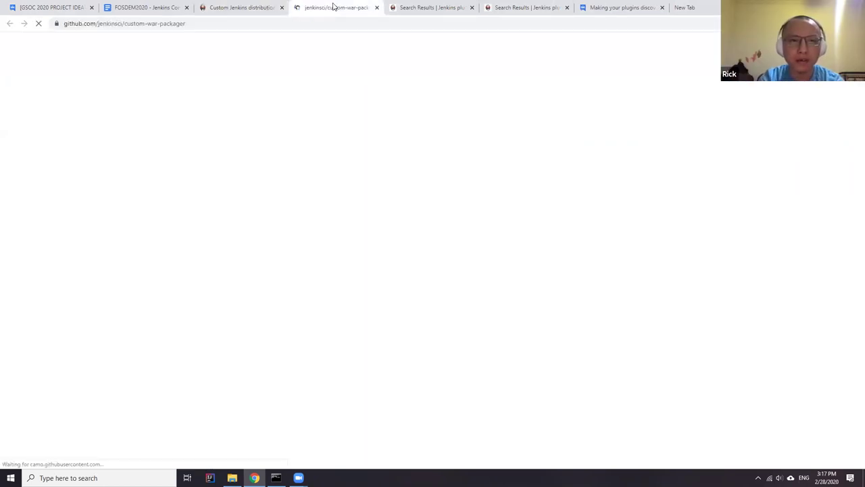
left_click(472, 9)
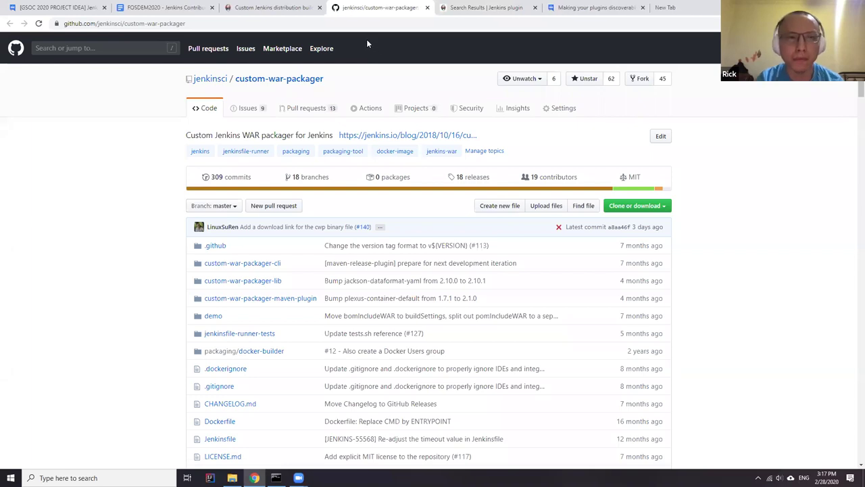
Return to the Jenkins distribution customize service thread and review its February posts, opening proposal and early replies.
left_click(263, 8)
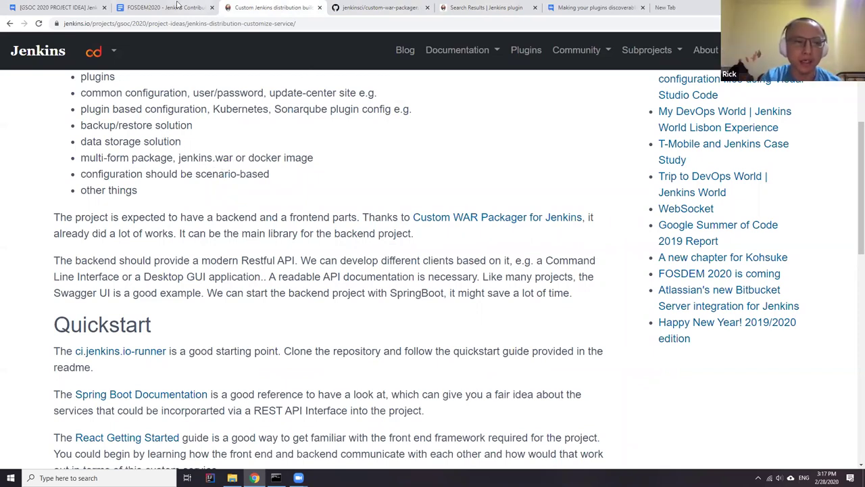
left_click(147, 10)
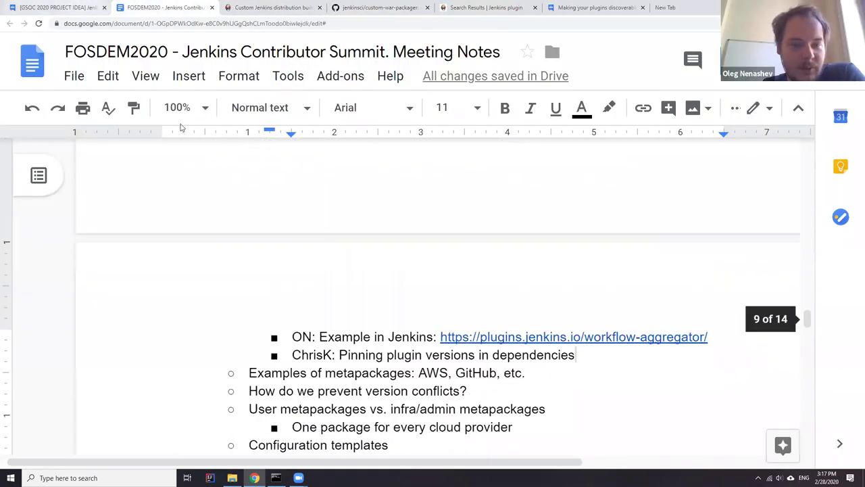
left_click(67, 9)
scroll(304, 253, "down", 3)
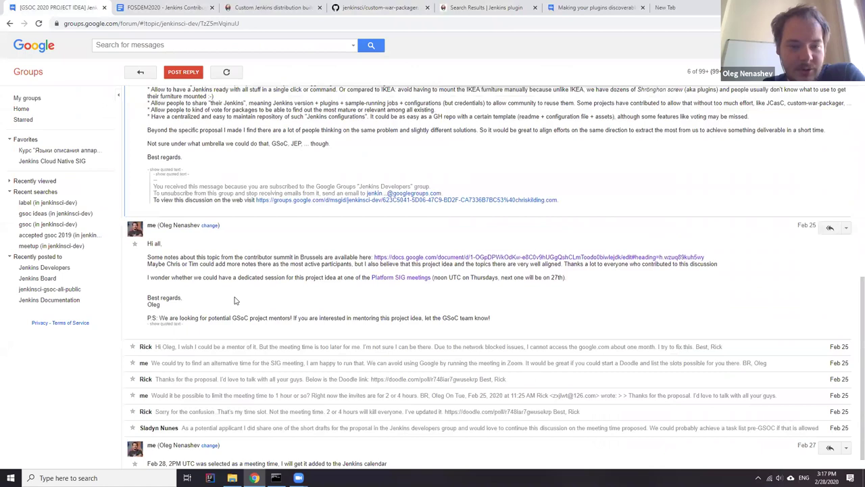
left_click(245, 332)
scroll(235, 271, "up", 10)
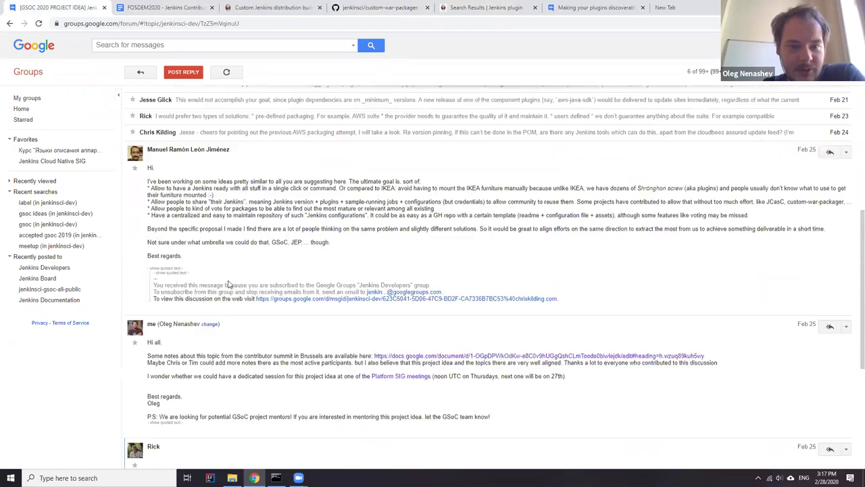
left_click(299, 126)
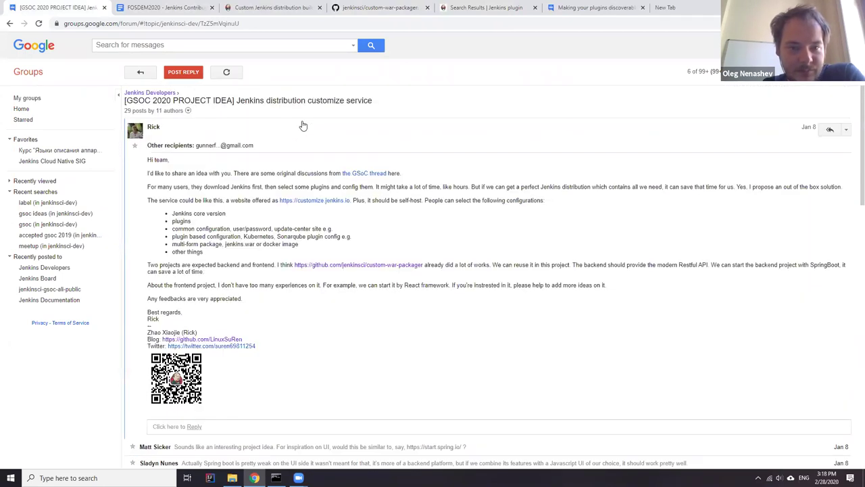
scroll(480, 224, "down", 2)
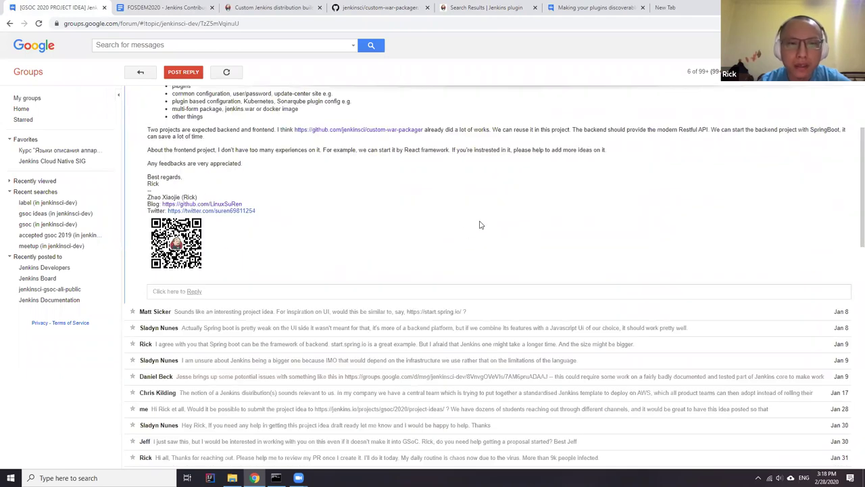
scroll(453, 228, "down", 5)
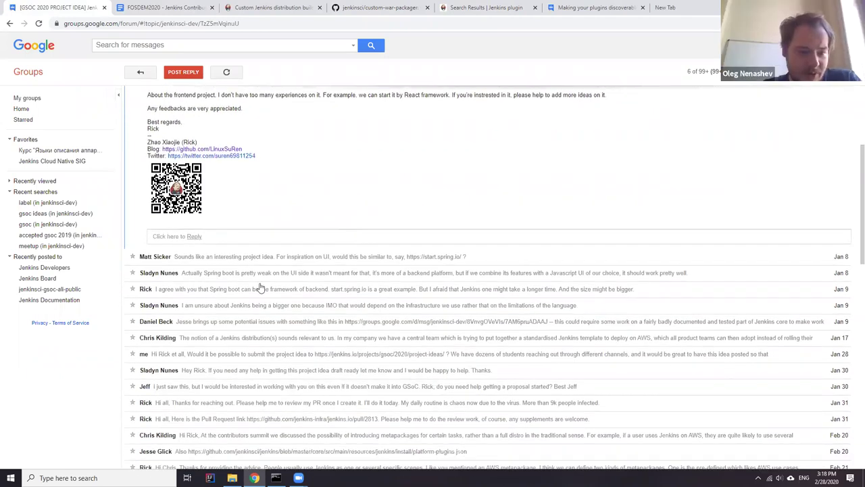
Search the web for "springboot quickstart" in a new tab and open the Spring Initializr result.
left_click(773, 8)
type("spri")
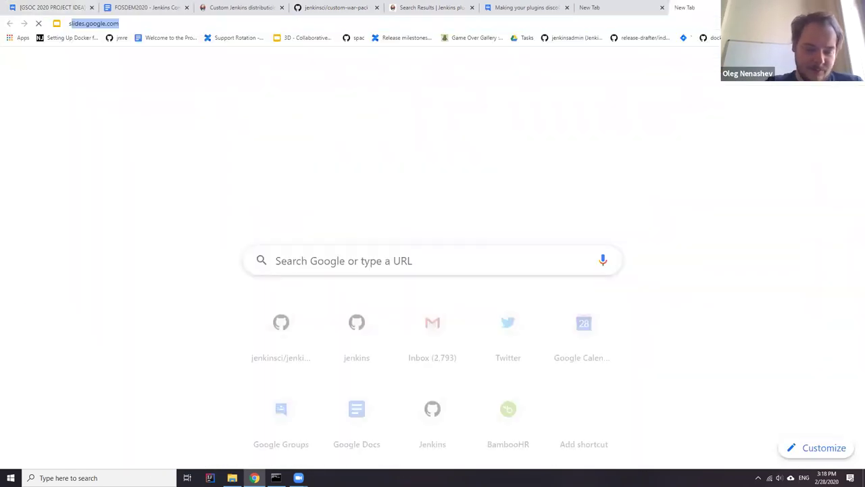
type("ngb")
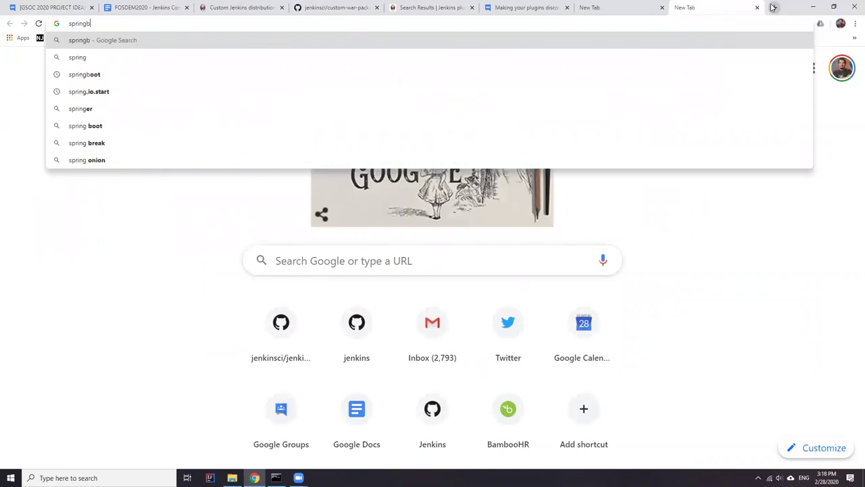
type("oot quickstart")
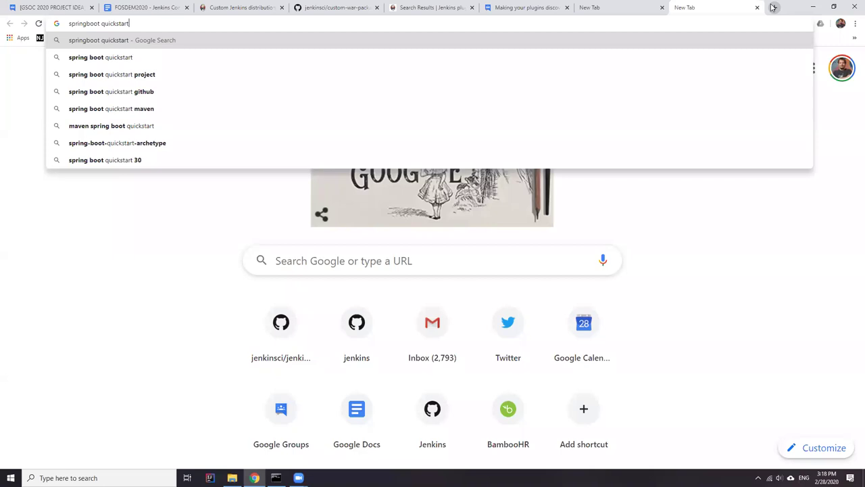
key("Return")
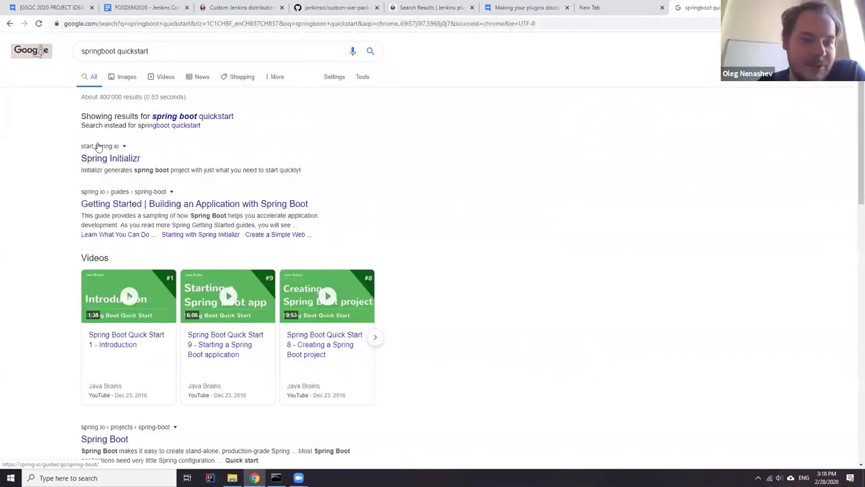
left_click(99, 160)
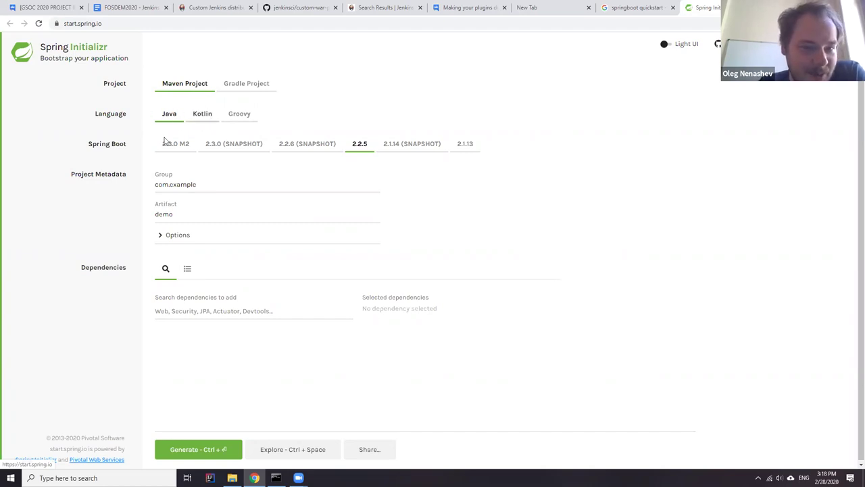
With Java kept as the project language, add the Okta and Gateway dependencies.
left_click(195, 119)
left_click(169, 119)
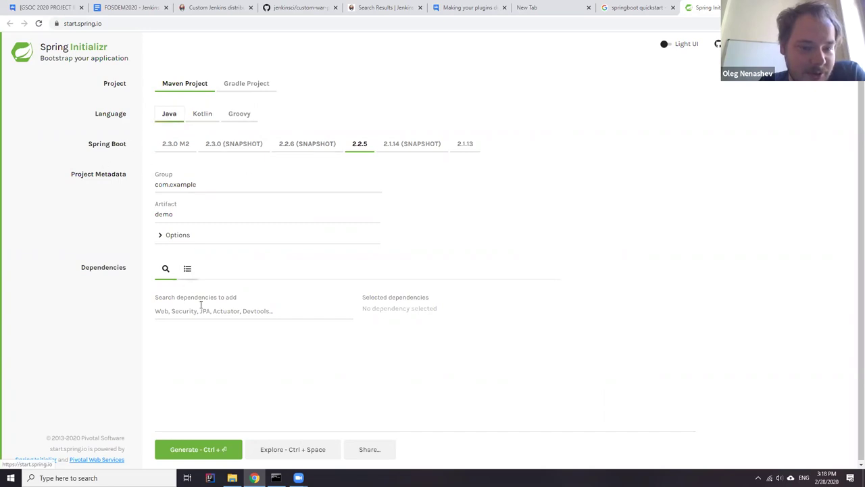
left_click(227, 307)
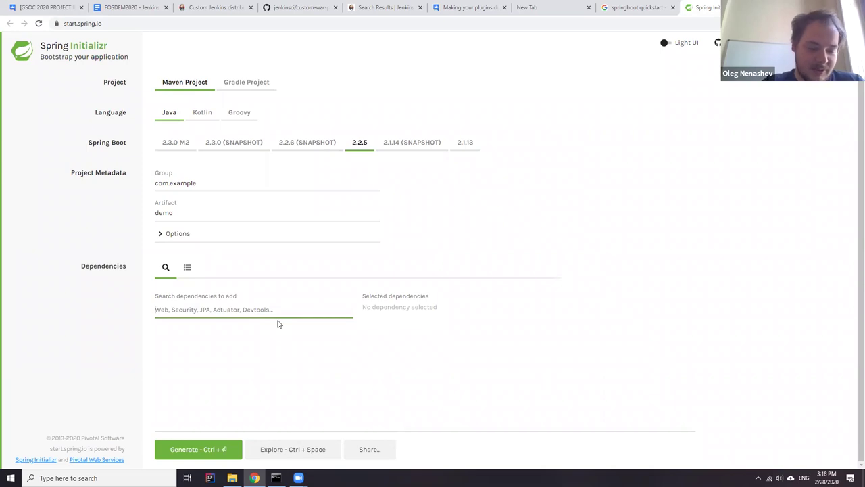
type("spr")
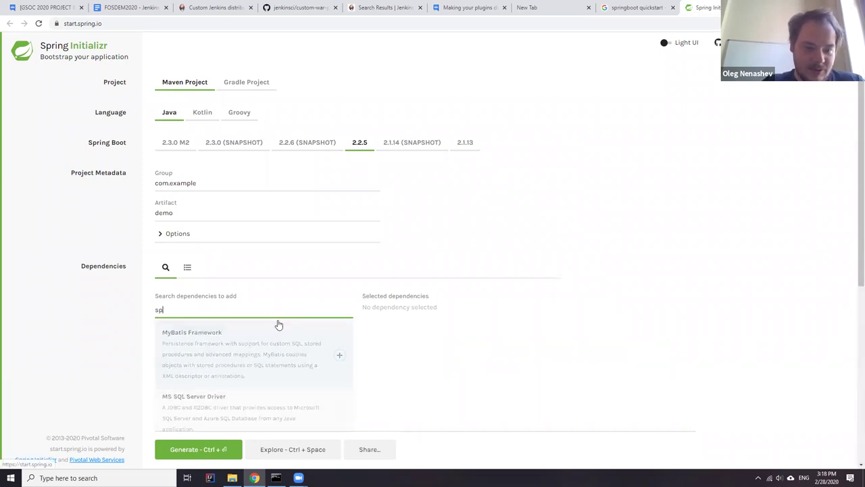
left_click(209, 388)
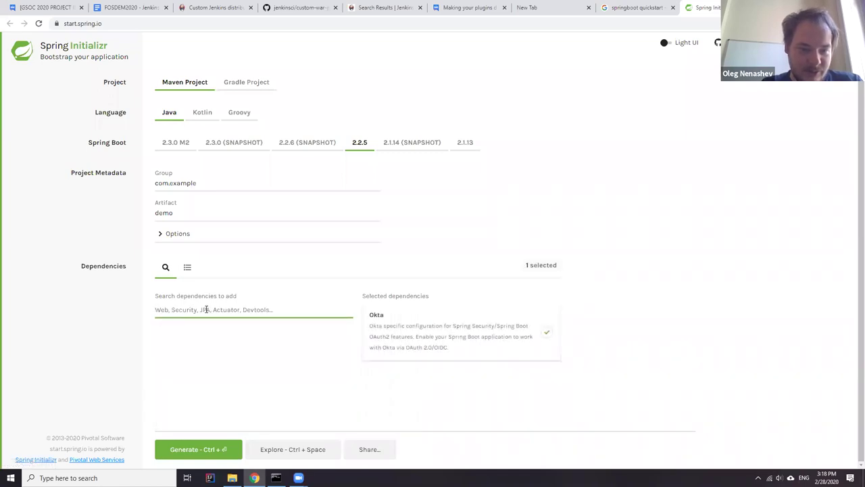
type("gat")
left_click(196, 332)
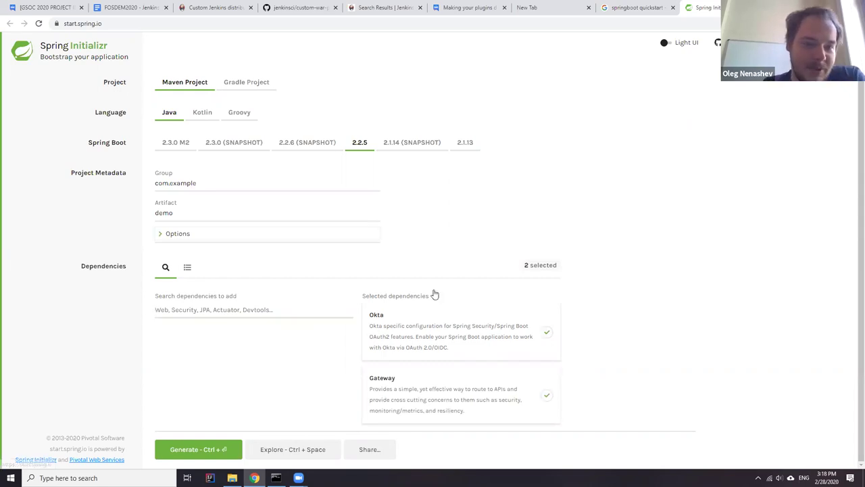
Expand the project metadata options and set the packaging to War and the Java version to 13.
left_click(178, 233)
scroll(203, 271, "down", 2)
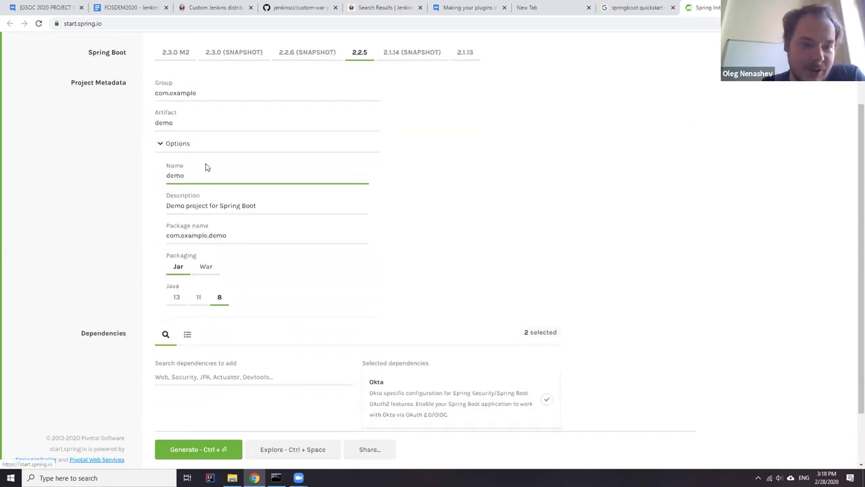
left_click(194, 274)
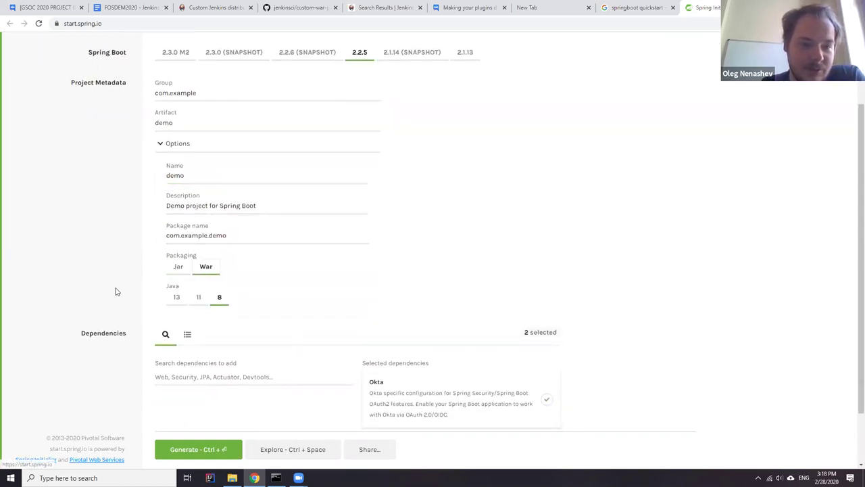
left_click(176, 298)
scroll(179, 406, "down", 1)
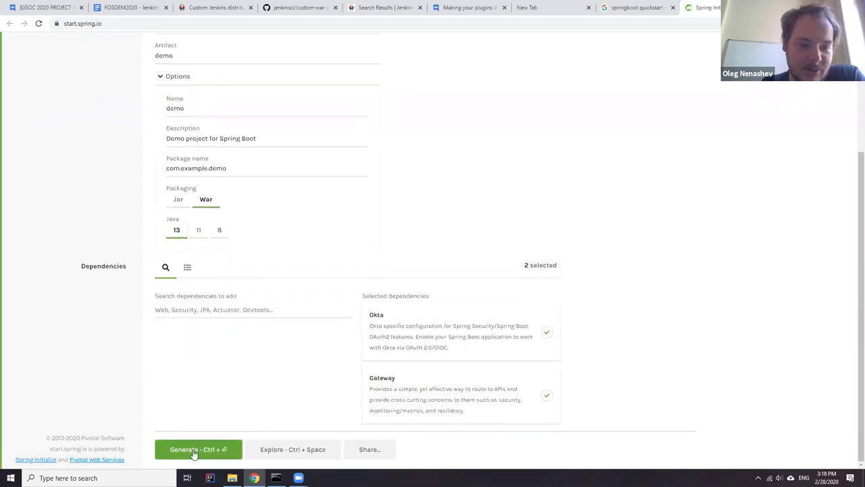
Generate the Spring Boot project and cancel saving demo.zip, returning to the project settings.
key("ctrl+Return")
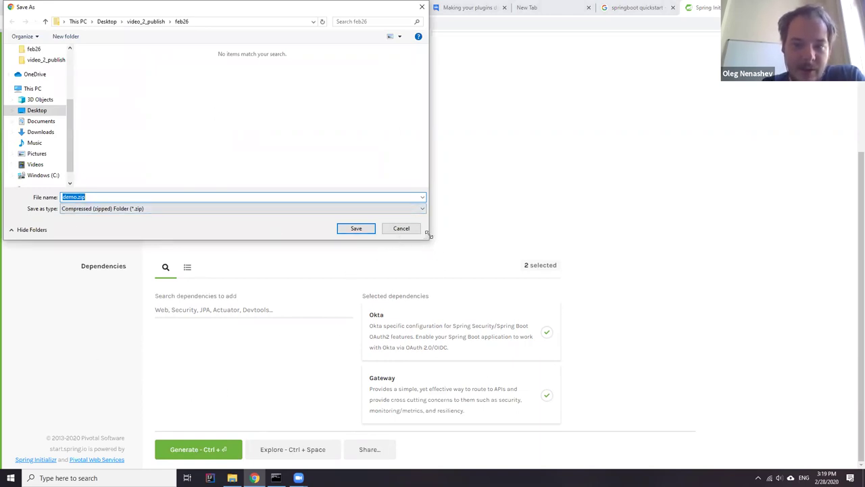
left_click(401, 228)
scroll(277, 226, "up", 2)
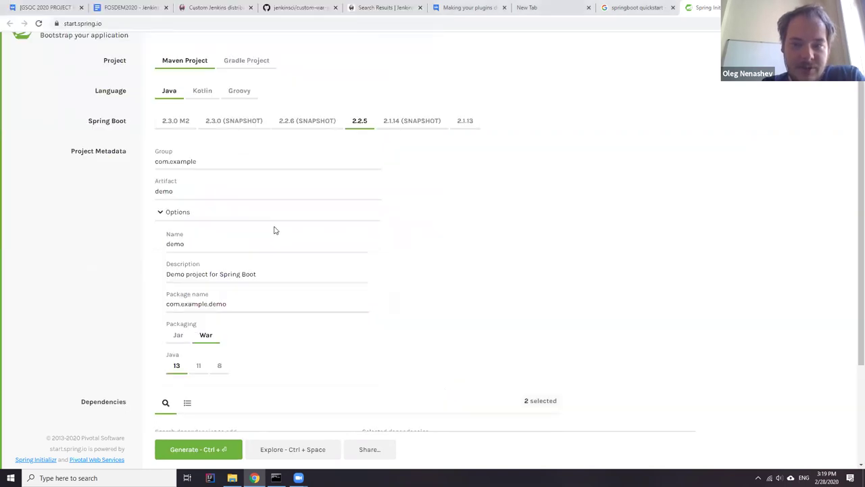
scroll(274, 230, "up", 1)
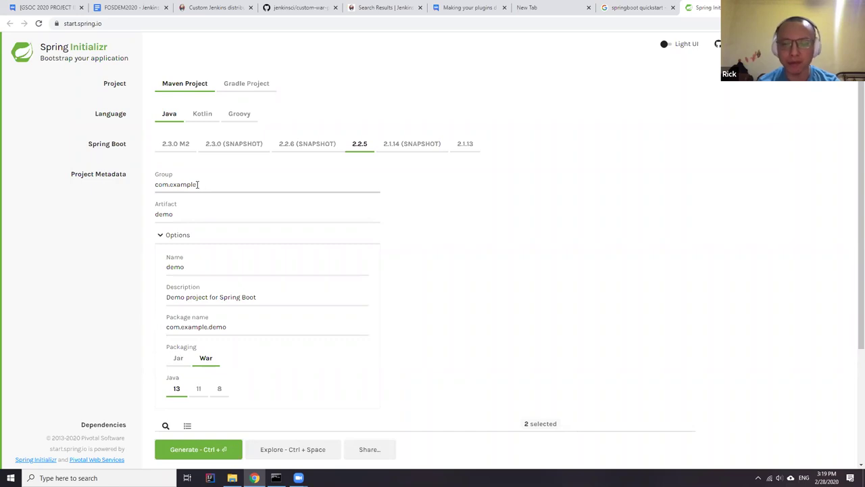
Review the custom-war-packager repository's file list and the README's introduction, demo and usage sections.
left_click(308, 10)
scroll(110, 263, "down", 10)
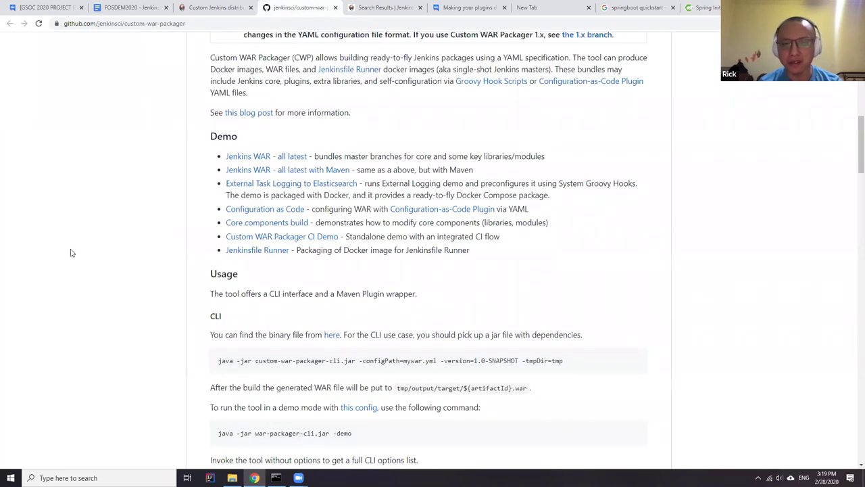
scroll(70, 252, "up", 7)
scroll(70, 250, "down", 4)
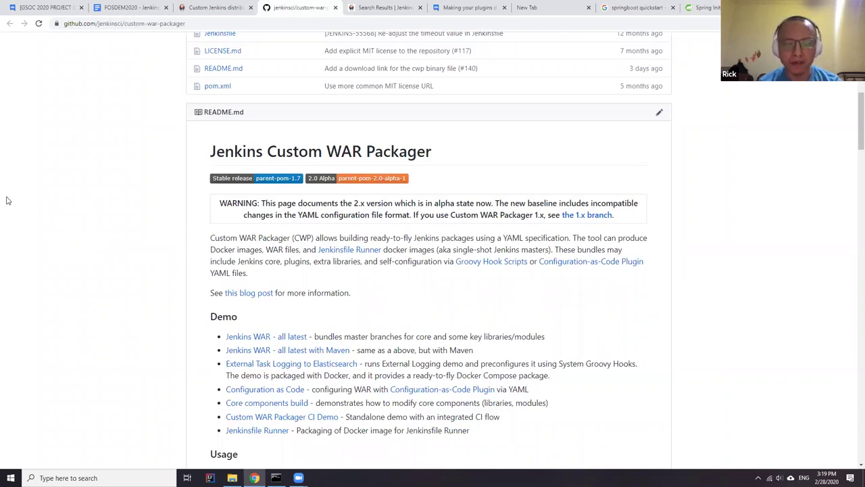
scroll(8, 201, "up", 2)
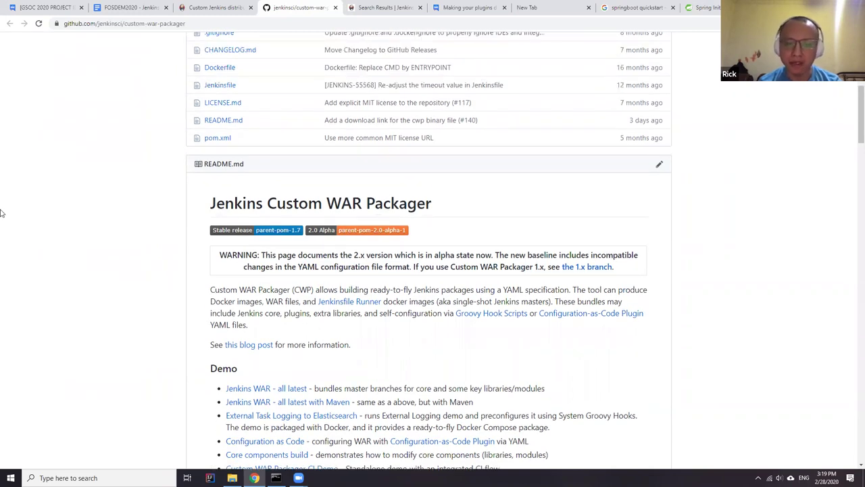
scroll(44, 265, "up", 3)
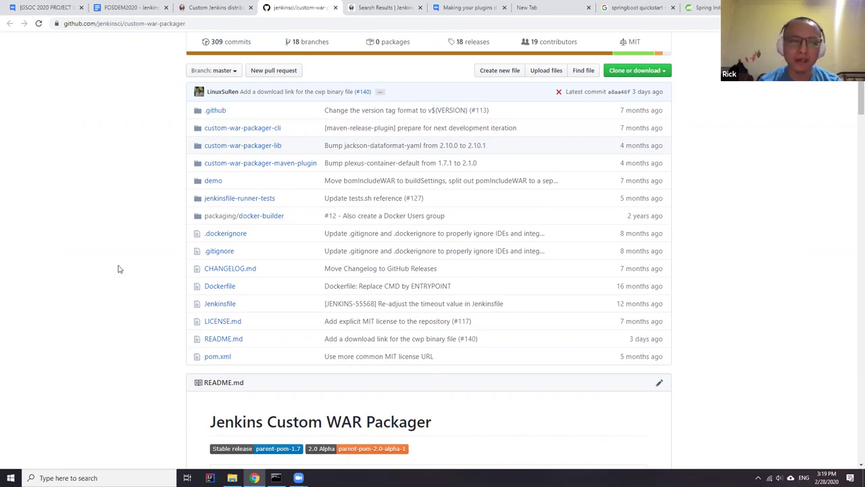
scroll(106, 270, "up", 3)
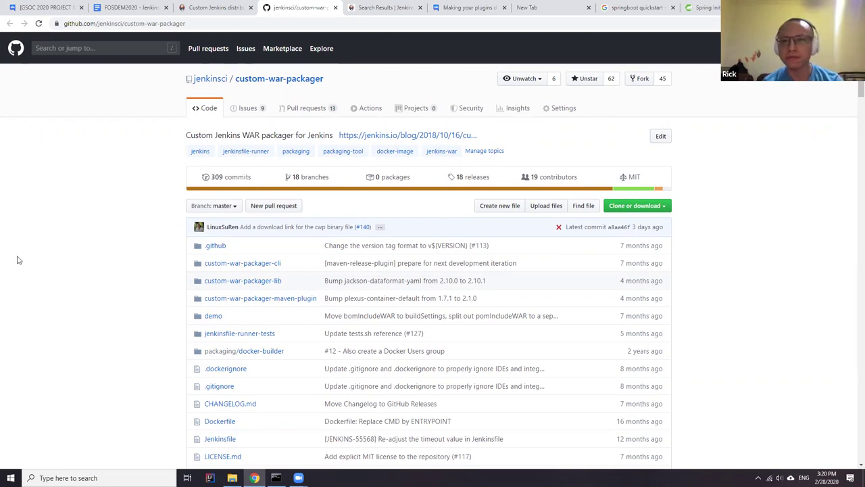
scroll(106, 252, "down", 3)
scroll(99, 250, "down", 3)
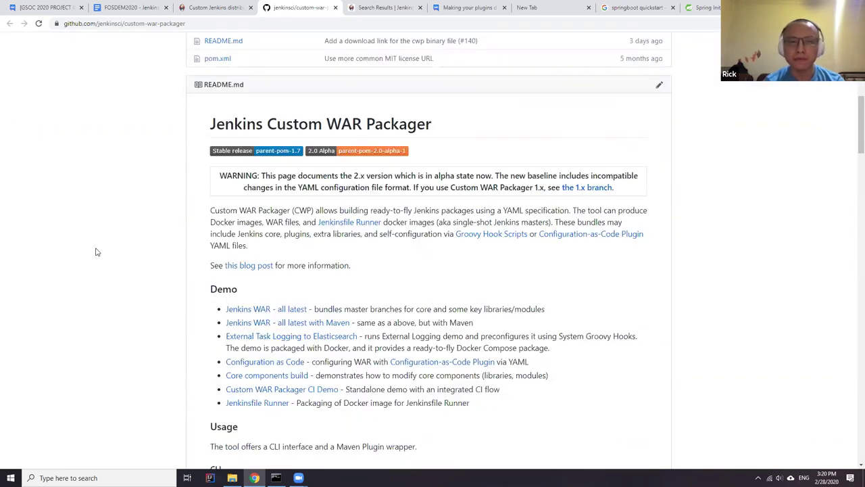
scroll(86, 232, "up", 6)
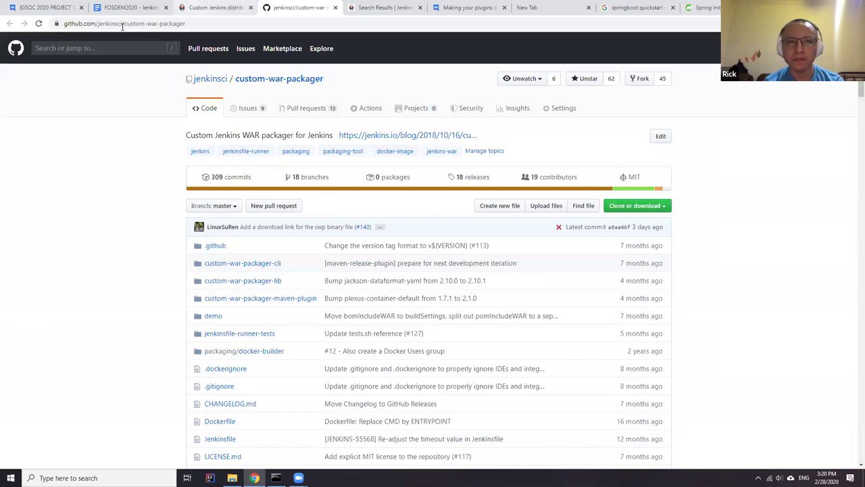
Return to the distribution customize service thread and highlight the "Allow people to share 'their Jenkins'" line in the expanded February 25 post.
key("ctrl+shift+Tab")
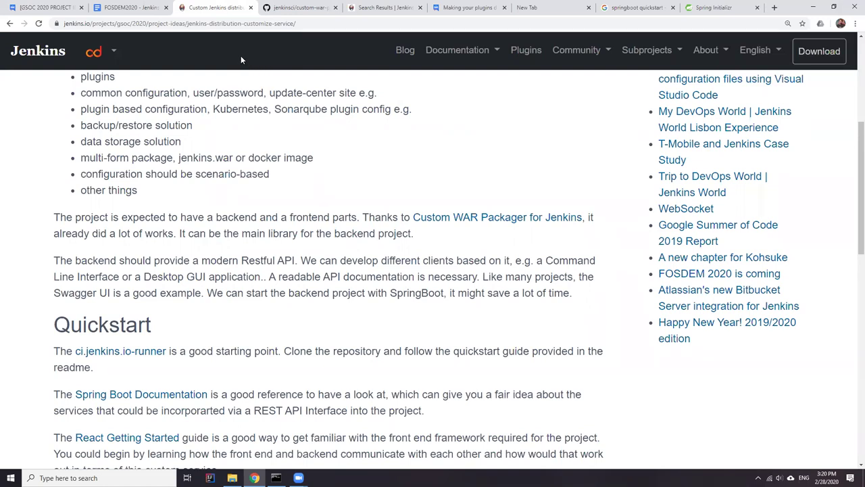
left_click(139, 8)
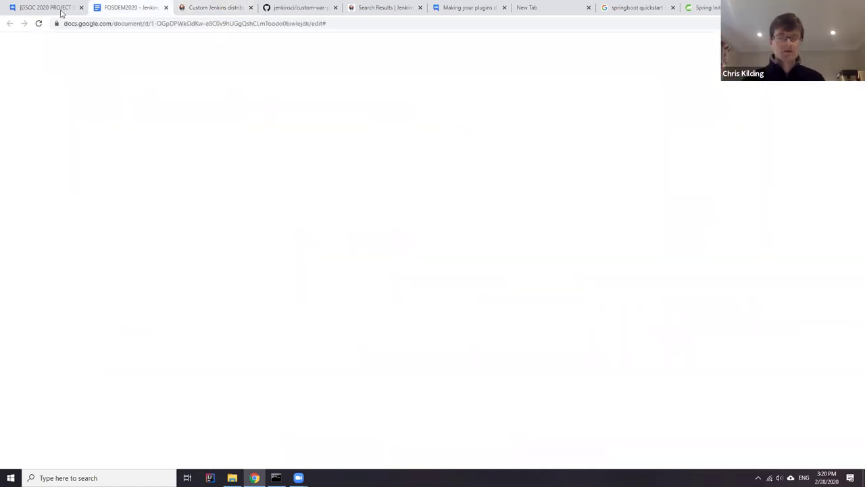
left_click(61, 12)
left_click_drag(154, 365, 338, 364)
triple_click(357, 352)
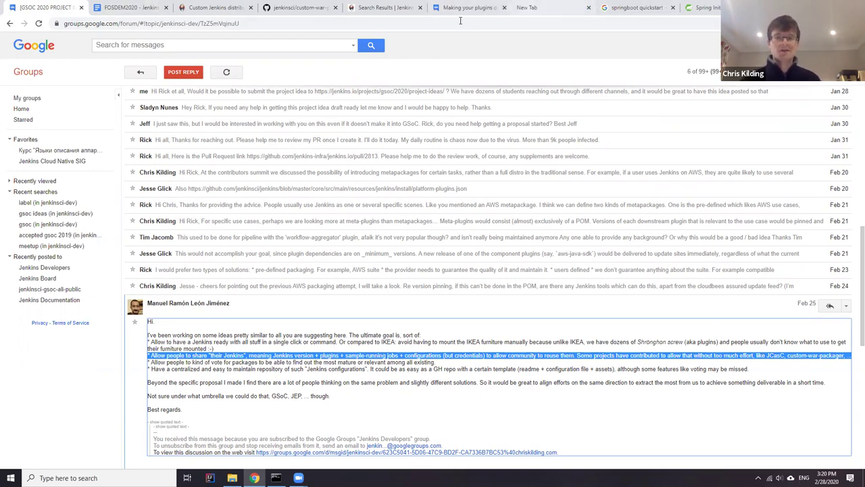
Open the demo-jenkins-config-as-code repository on GitHub in the empty tab and look over its file list and README introduction.
key("ctrl+Tab")
type("demo")
key("Down")
key("Down")
key("Down")
key("Down")
key("Down")
key("Return")
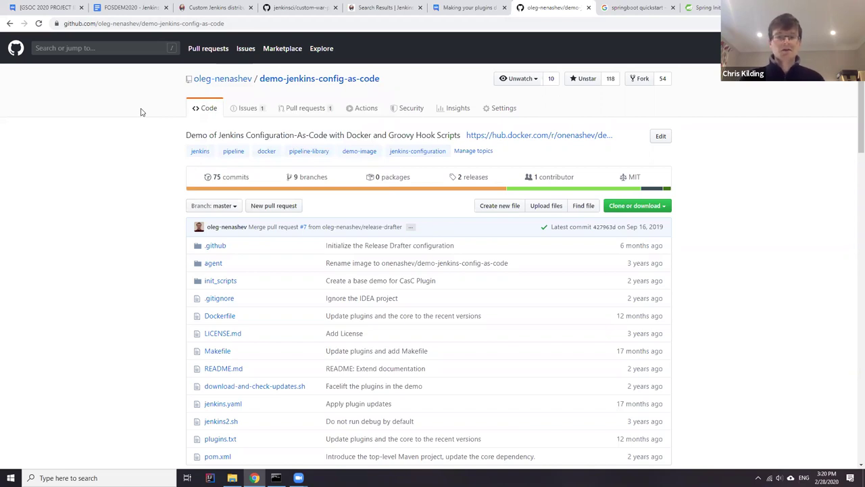
left_click(245, 23)
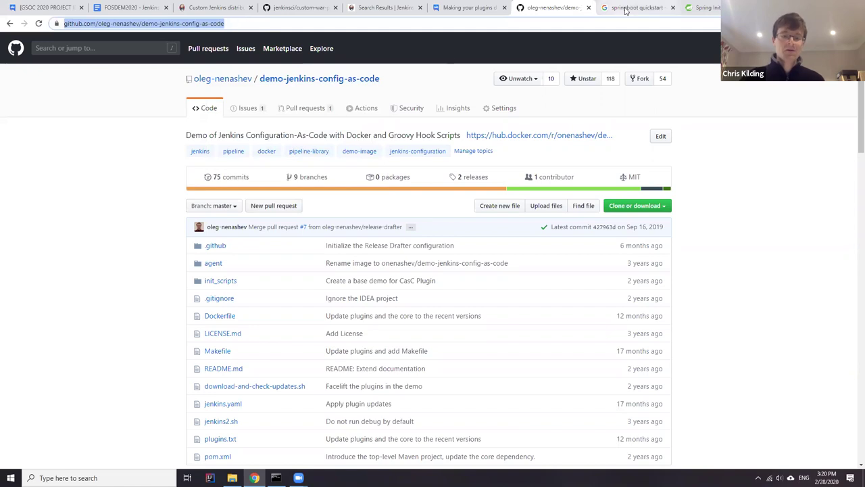
scroll(139, 232, "down", 3)
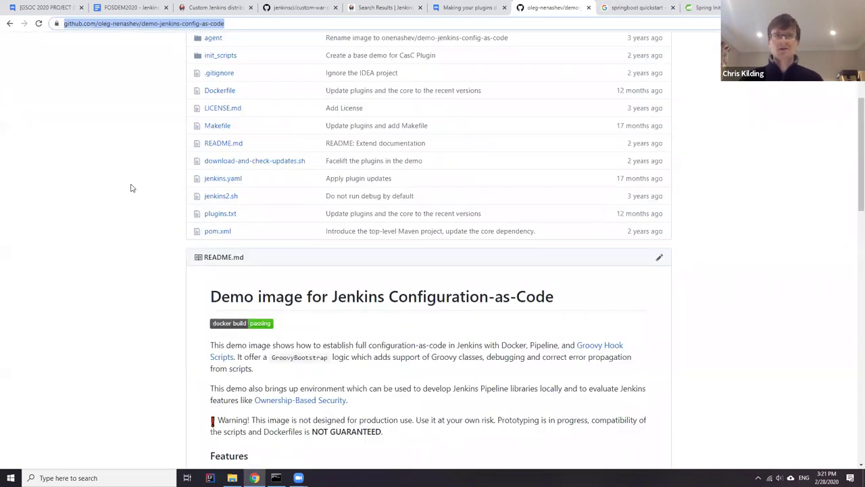
scroll(160, 201, "up", 1)
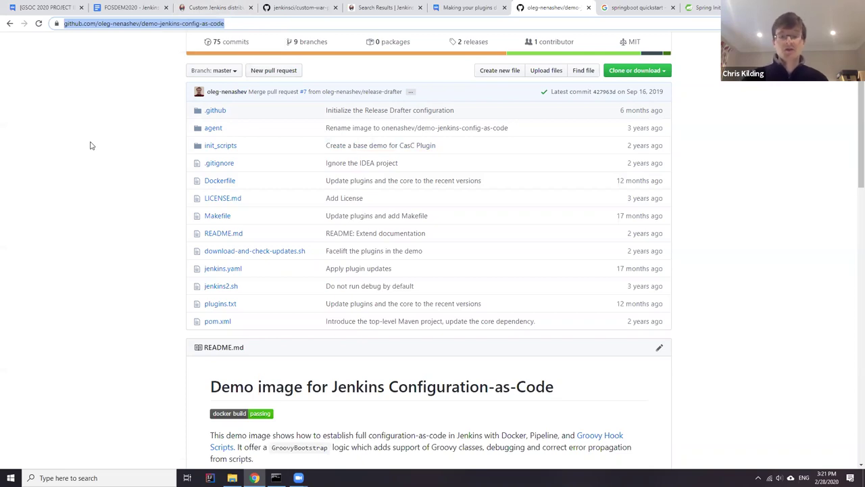
Load the librecores/librecores-ci-jenkins-server GitHub repository in place of the springboot quickstart search results.
left_click(631, 8)
left_click(500, 23)
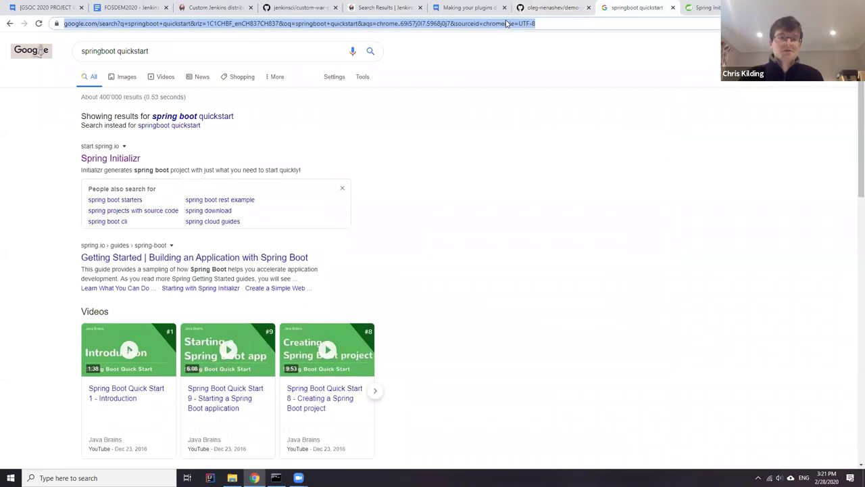
type("ci")
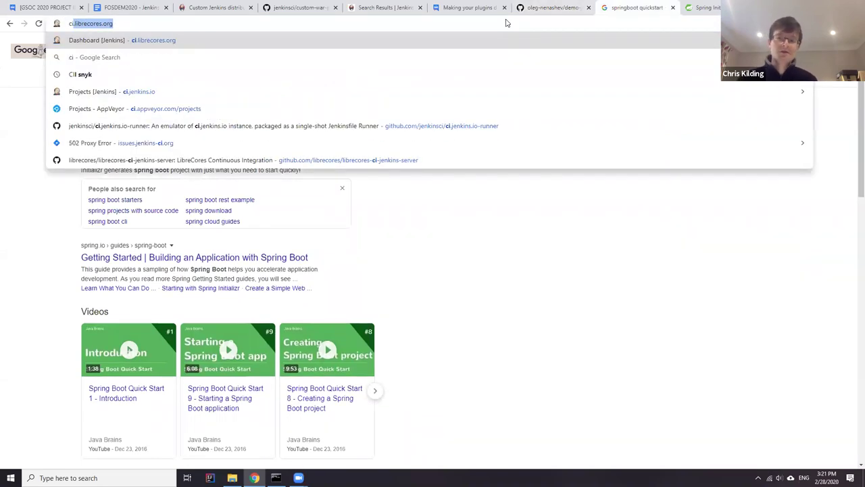
key("Down")
key("Down")
key("Down")
key("Down")
key("Down")
key("Down")
key("Down")
key("Return")
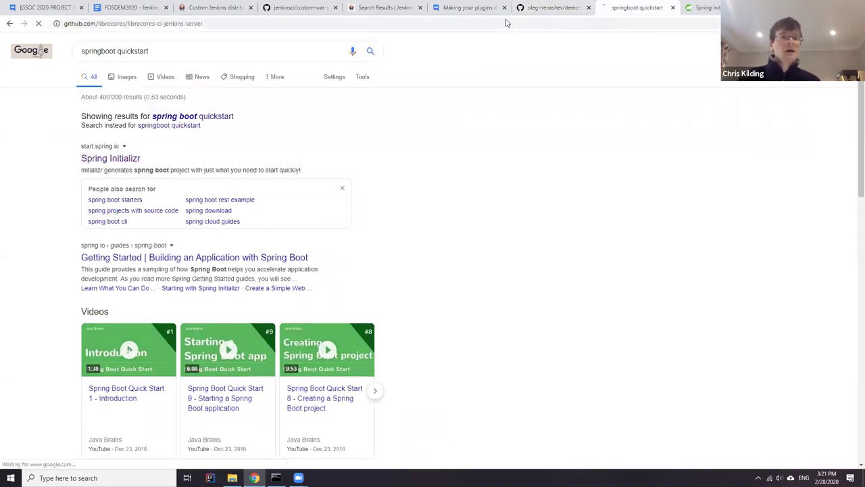
Return to the demo-jenkins-config-as-code repository and highlight jenkins2.sh and Dockerfile in the file list.
left_click(556, 8)
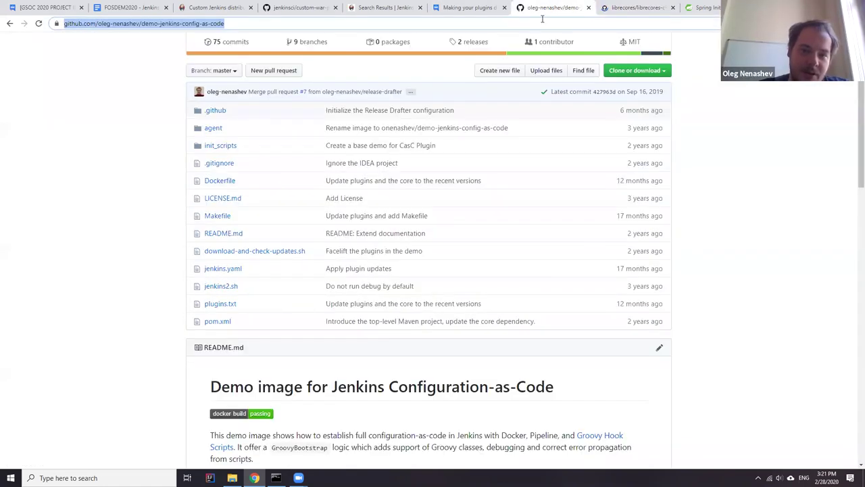
scroll(203, 174, "up", 2)
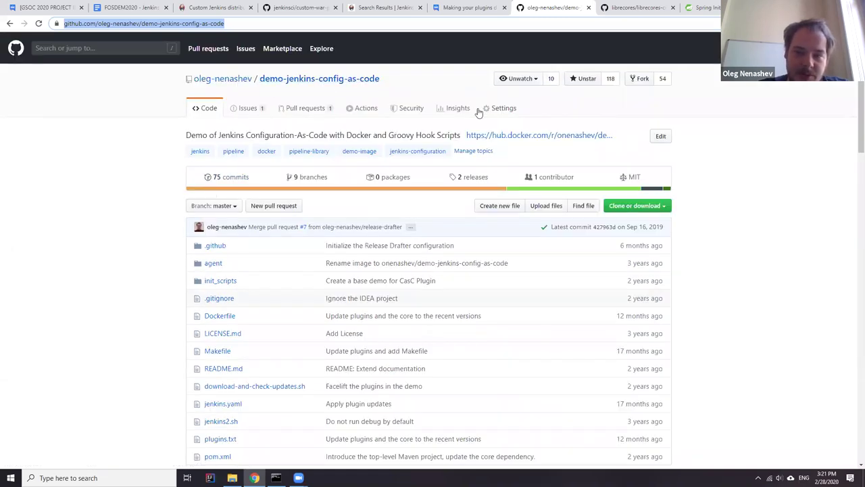
scroll(323, 151, "down", 2)
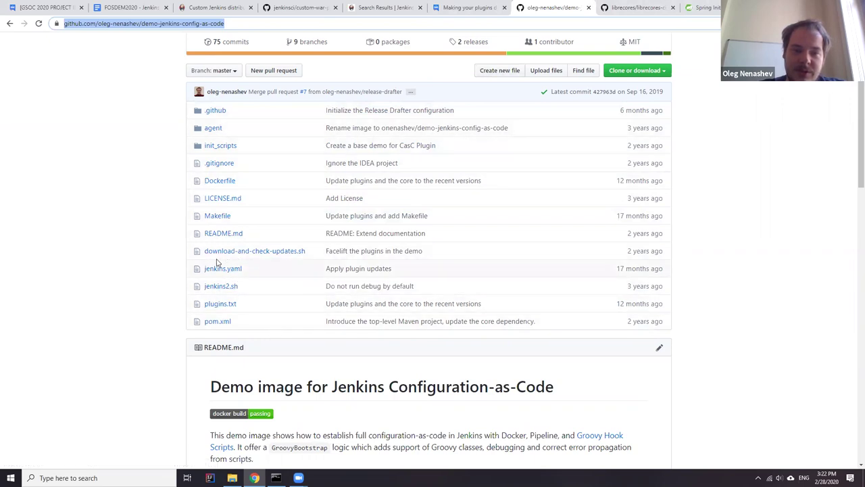
left_click_drag(242, 286, 202, 286)
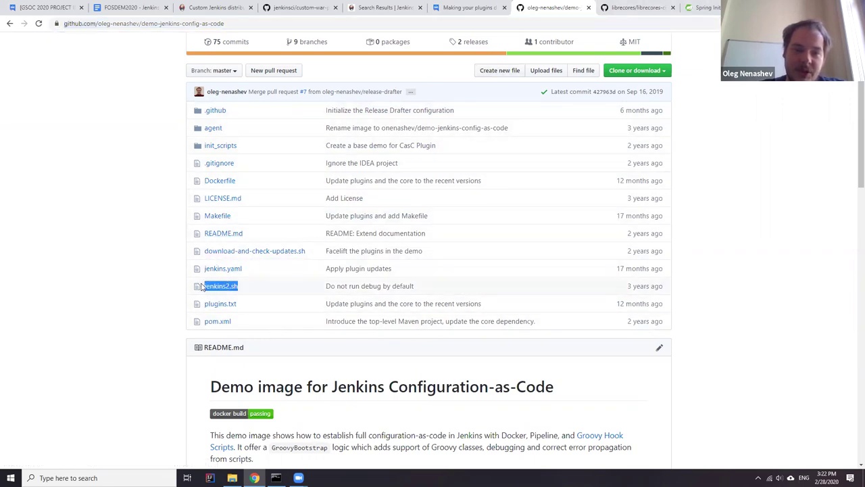
left_click_drag(253, 181, 202, 180)
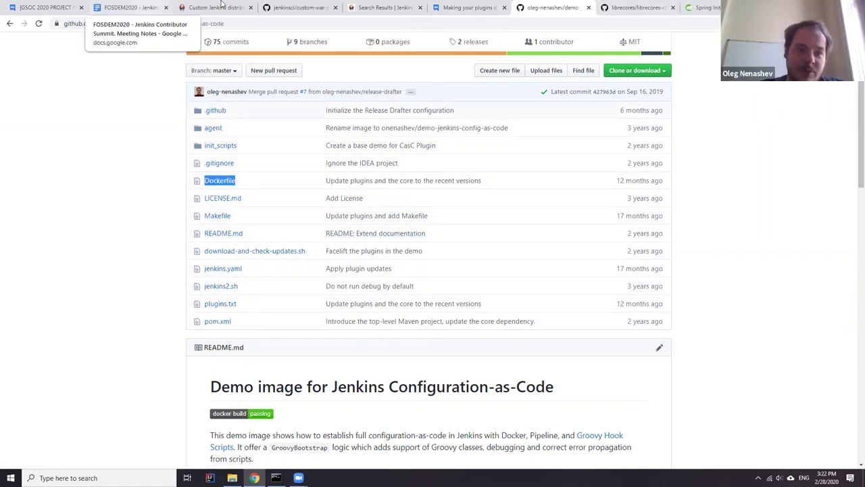
Find the configuration file example in the custom-war-packager README and highlight its bundle, war and plugins, and groovyHooks and casc sections.
left_click(275, 8)
scroll(296, 192, "down", 15)
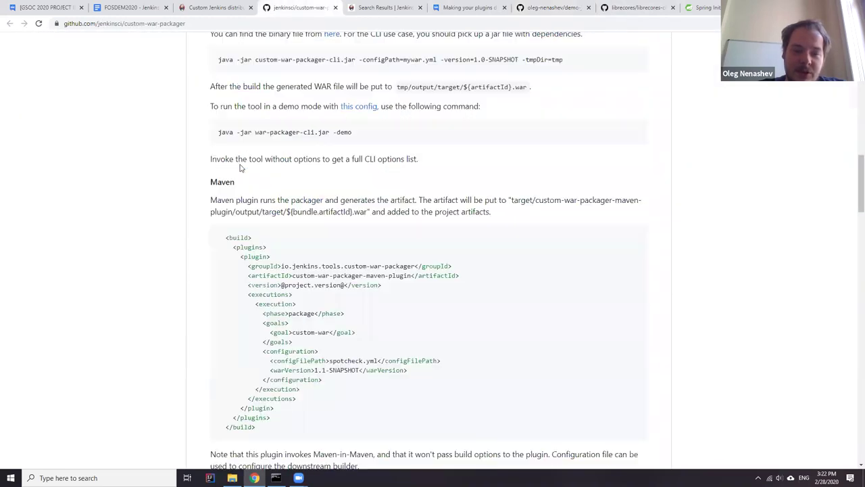
scroll(229, 182, "down", 7)
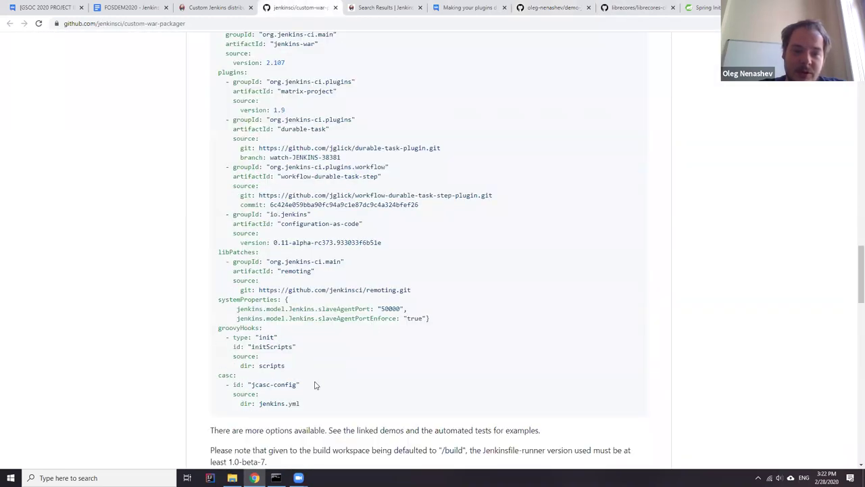
left_click_drag(307, 356, 245, 241)
left_click(205, 133)
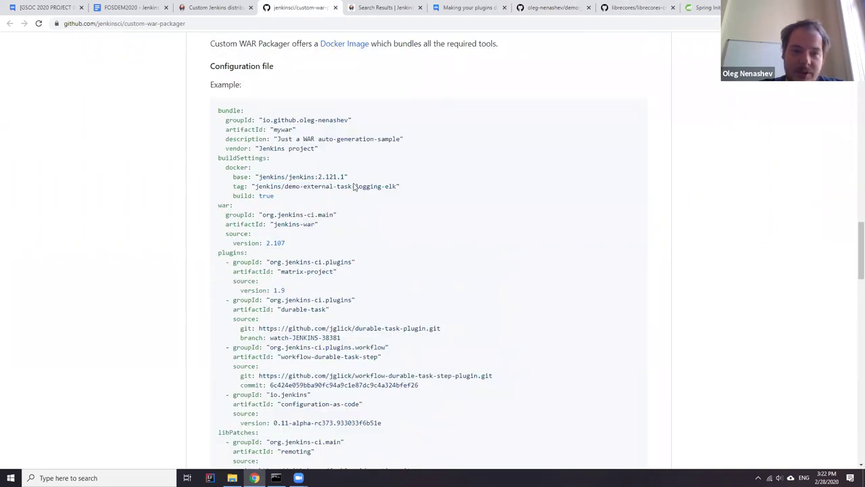
left_click_drag(388, 153, 269, 120)
scroll(208, 190, "down", 1)
left_click(219, 172)
left_click(296, 257, "shift")
scroll(301, 304, "down", 2)
left_click_drag(342, 385, 216, 282)
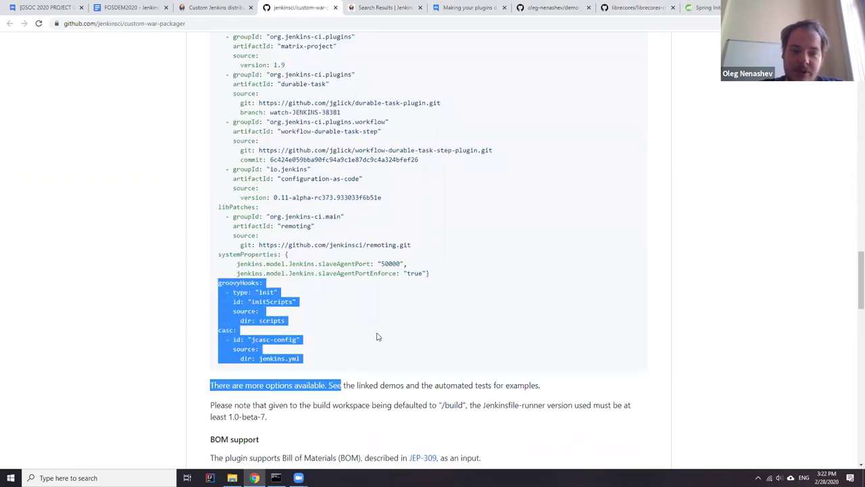
left_click(330, 359)
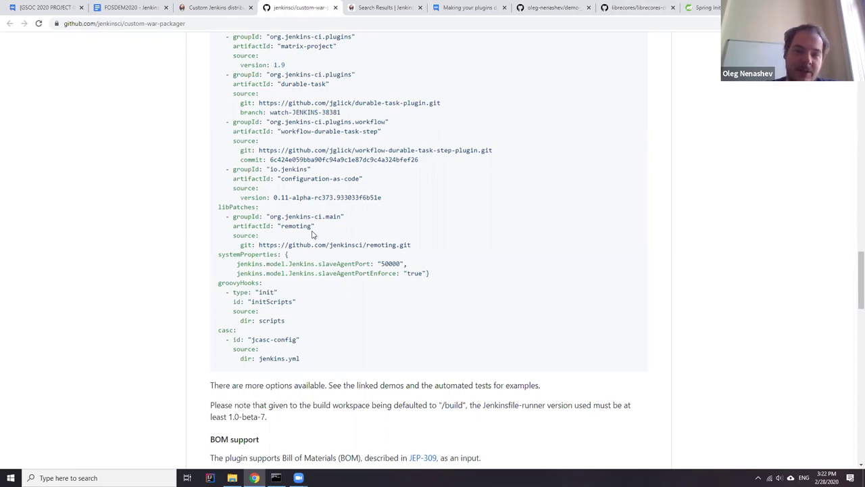
Review the example's build settings and plugin entries again and go back up to the custom-war-packager README introduction.
scroll(409, 261, "up", 5)
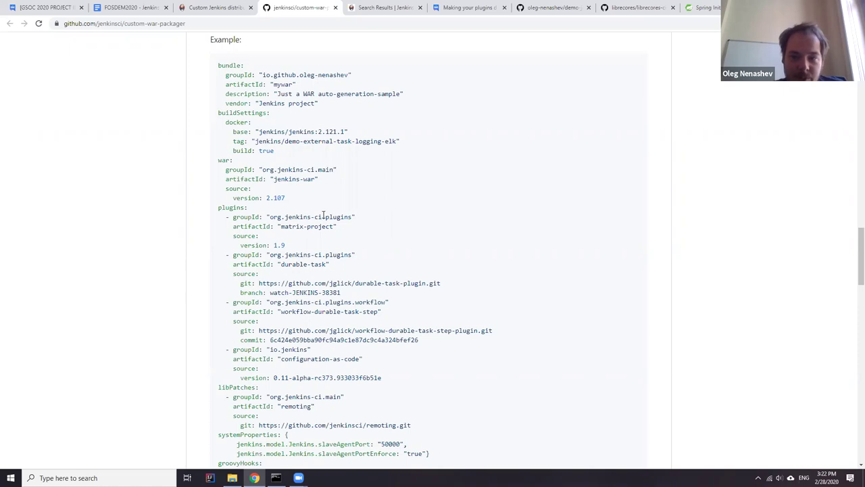
scroll(323, 214, "up", 2)
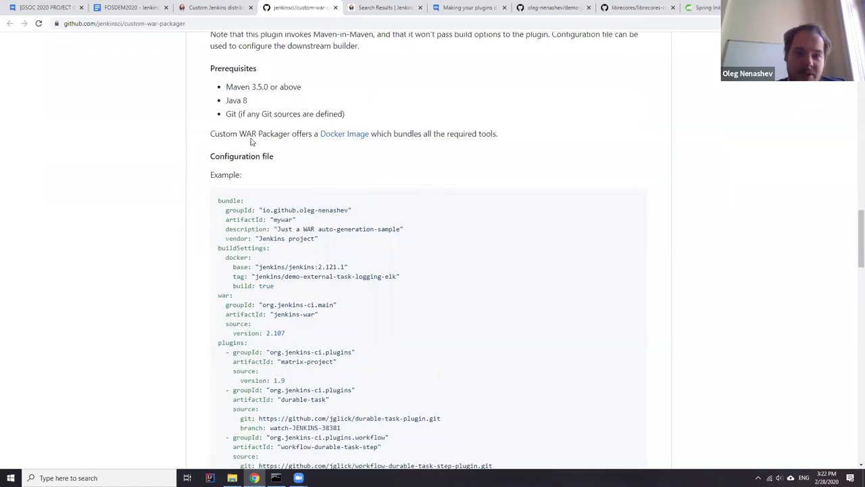
scroll(232, 253, "down", 2)
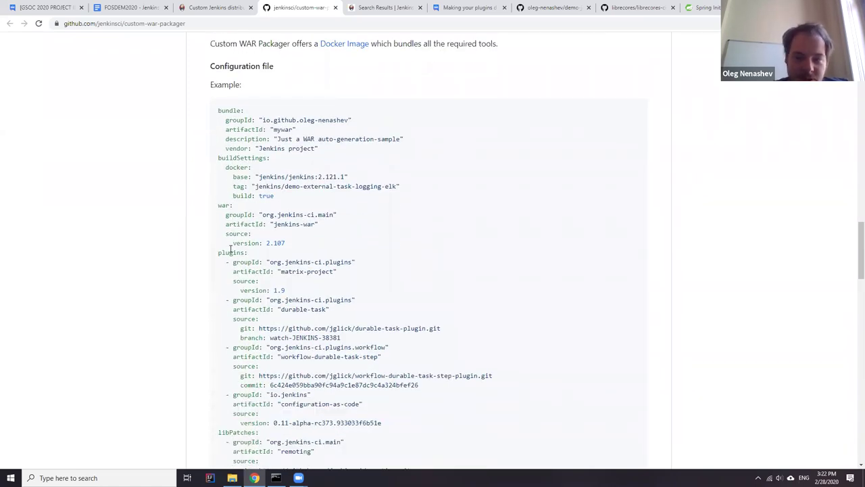
scroll(277, 234, "down", 2)
scroll(297, 235, "up", 4)
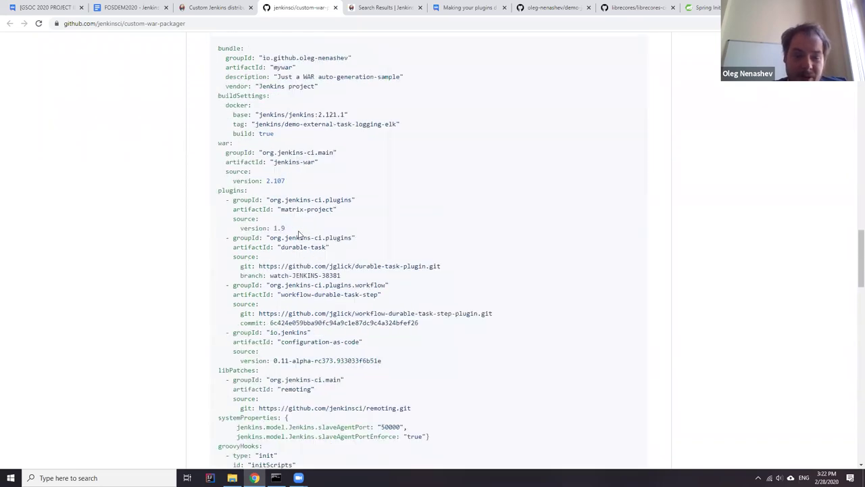
scroll(289, 231, "up", 15)
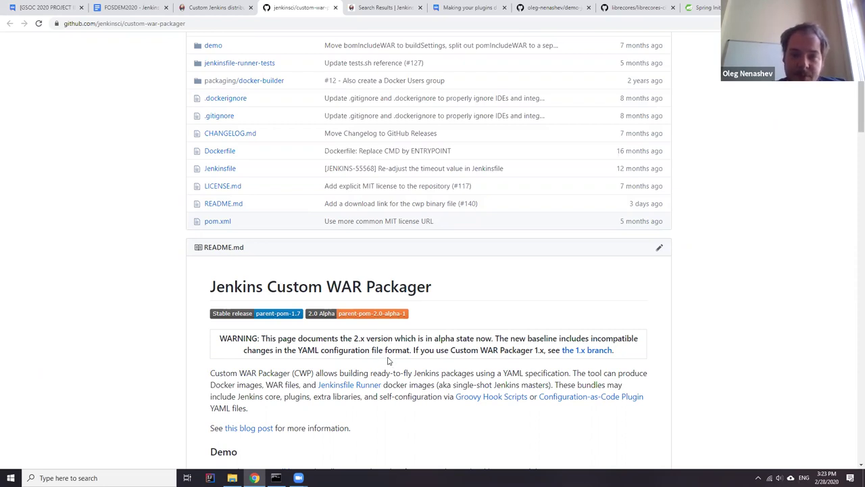
Open packager-config.yml in the librecores-ci-jenkins-server repository and highlight its configuration block and the pom: "pom.xml" line.
left_click(638, 8)
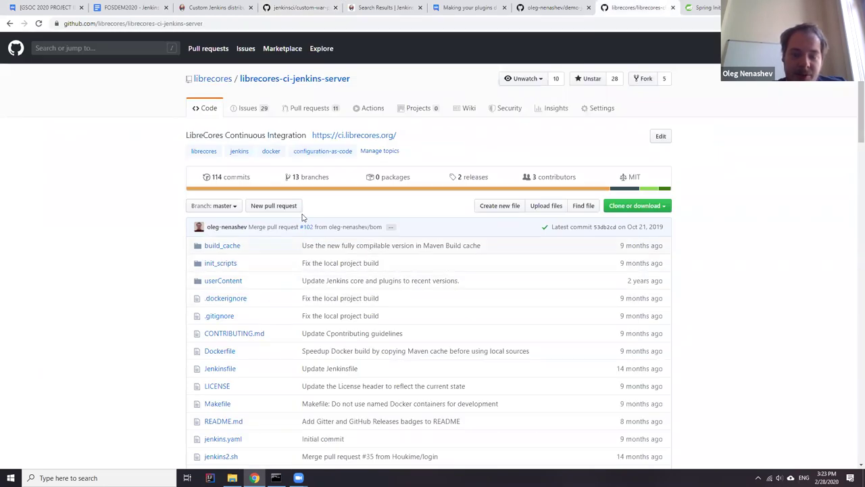
scroll(98, 138, "down", 3)
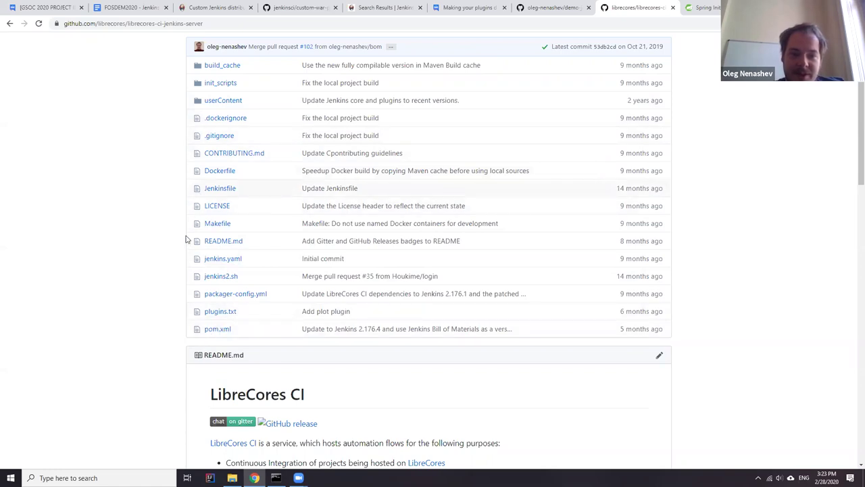
left_click(235, 296)
scroll(324, 311, "down", 2)
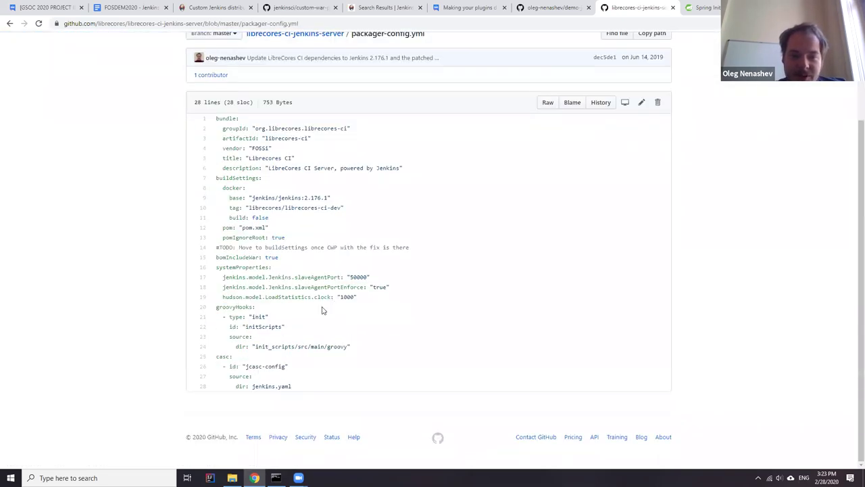
left_click_drag(308, 388, 217, 216)
left_click(462, 300)
left_click_drag(282, 232, 217, 229)
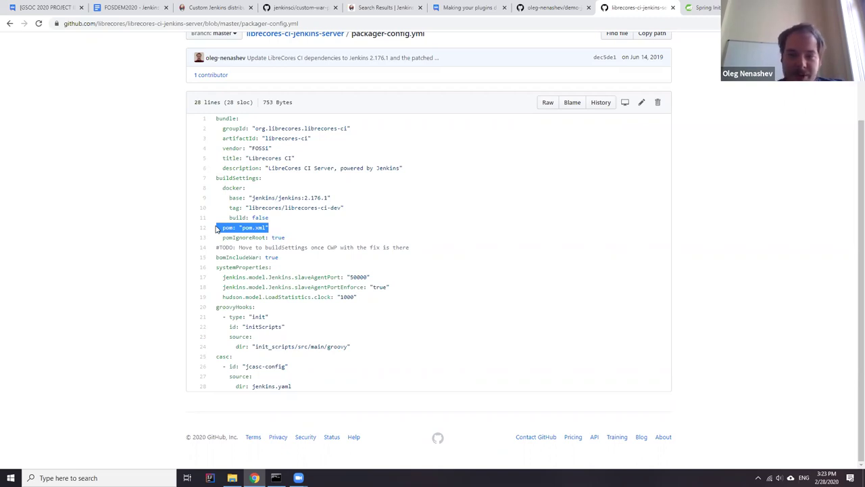
left_click(274, 315)
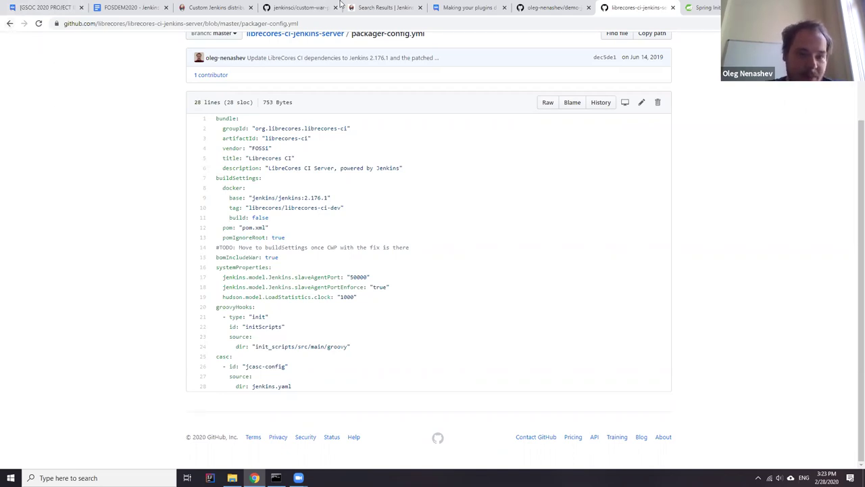
Review the custom-war-packager README's introduction and demo list, and revisit packager-config.yml and the demo-jenkins-config-as-code repository.
left_click(300, 8)
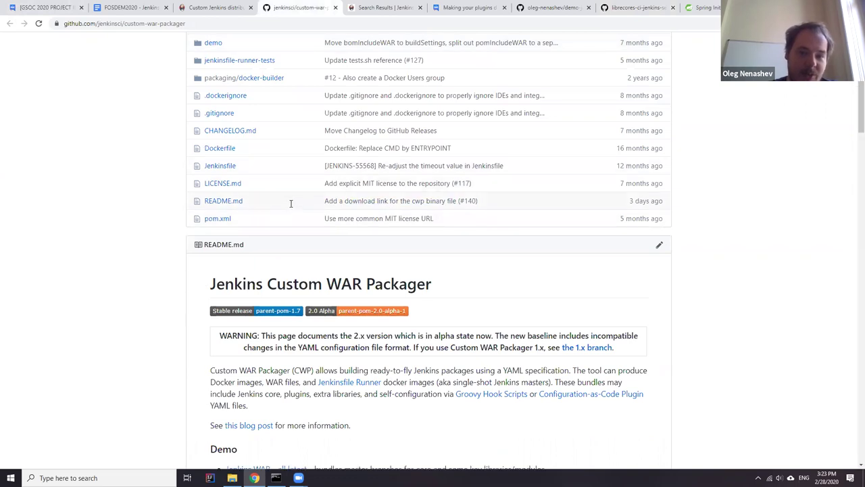
scroll(291, 204, "down", 3)
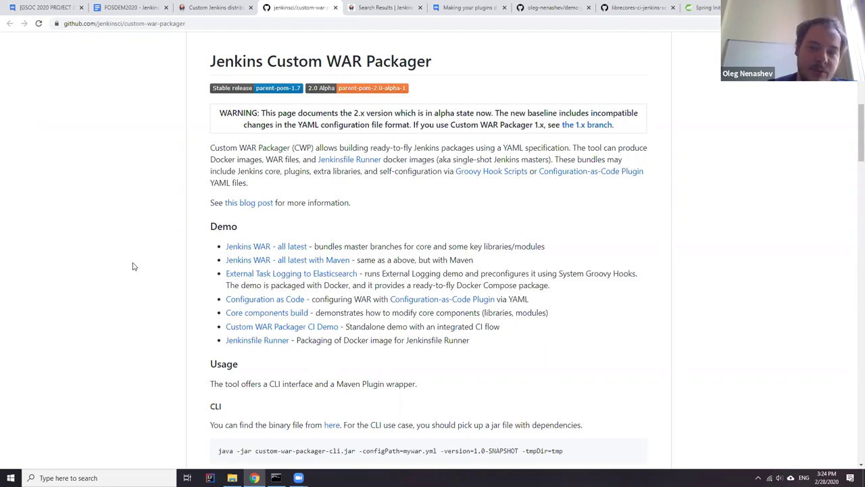
left_click(635, 8)
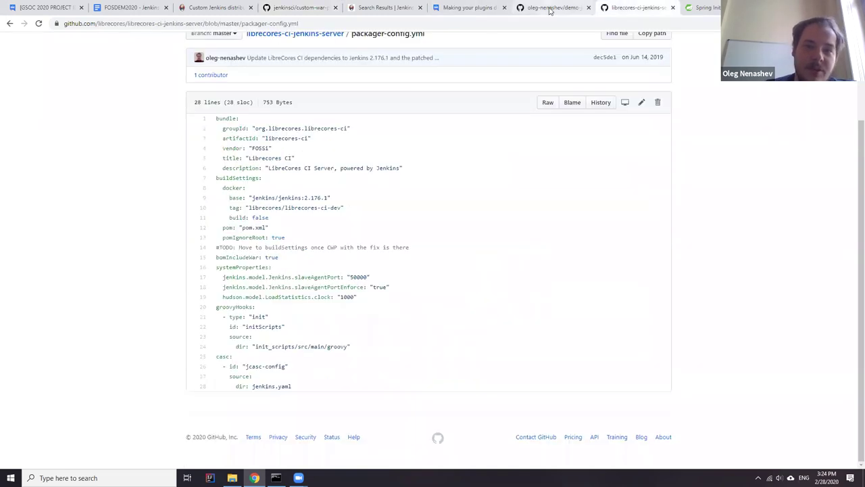
left_click(550, 9)
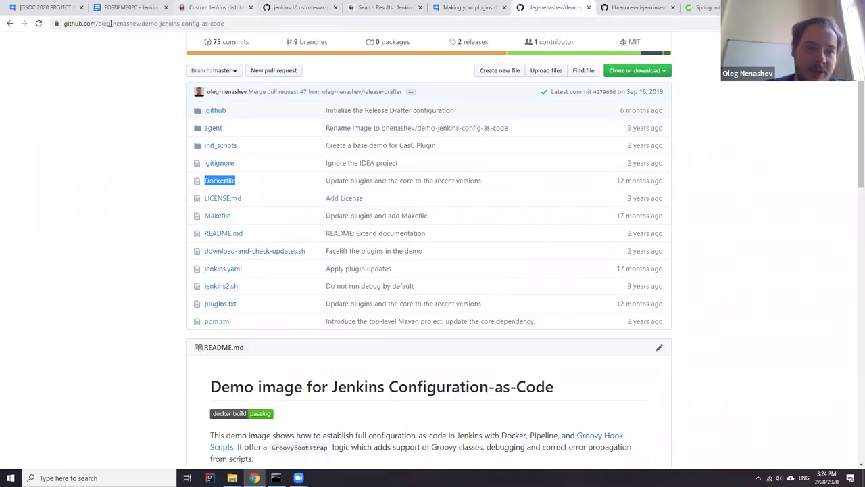
Replace the custom Jenkins distribution project page with the Support Core plugin page at plugins.jenkins.io/support-core.
key("ctrl+3")
left_click(110, 23)
type("plu")
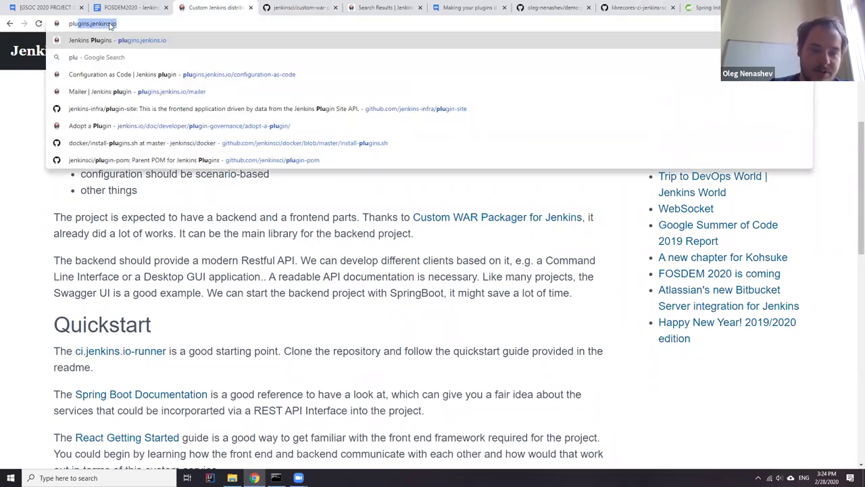
type("gins.jenkins.io/s")
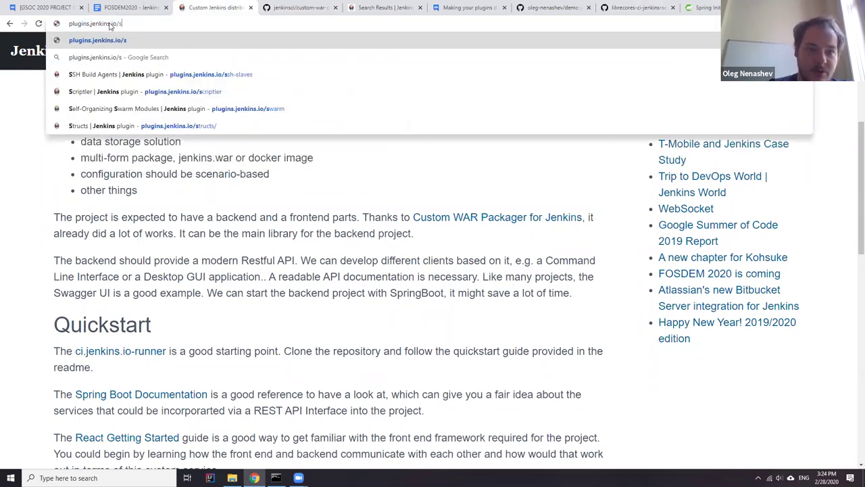
type("up")
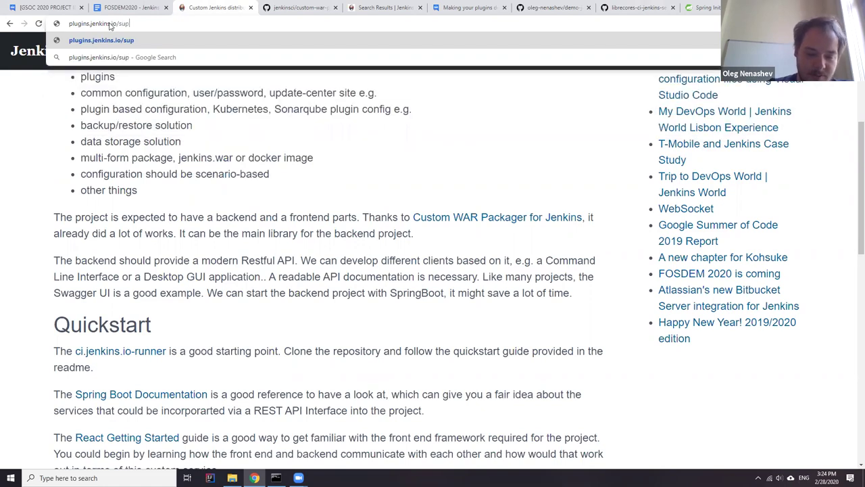
type("port-=core")
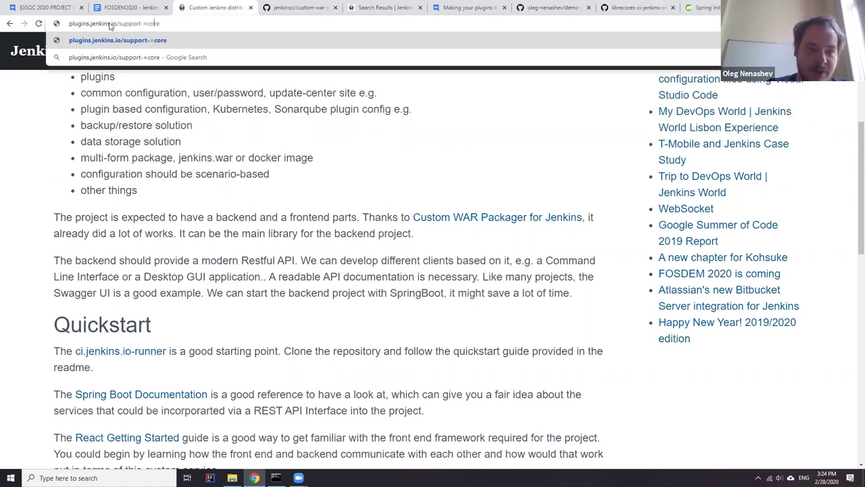
key("BackSpace")
key("Return")
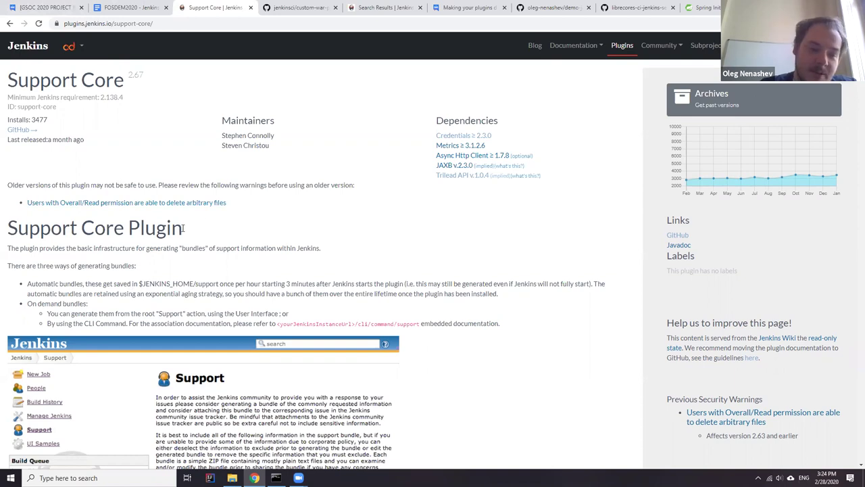
Review the Support Core Plugin's introduction, its ways of generating bundles and the Support page screenshot.
scroll(142, 229, "down", 1)
scroll(320, 288, "down", 2)
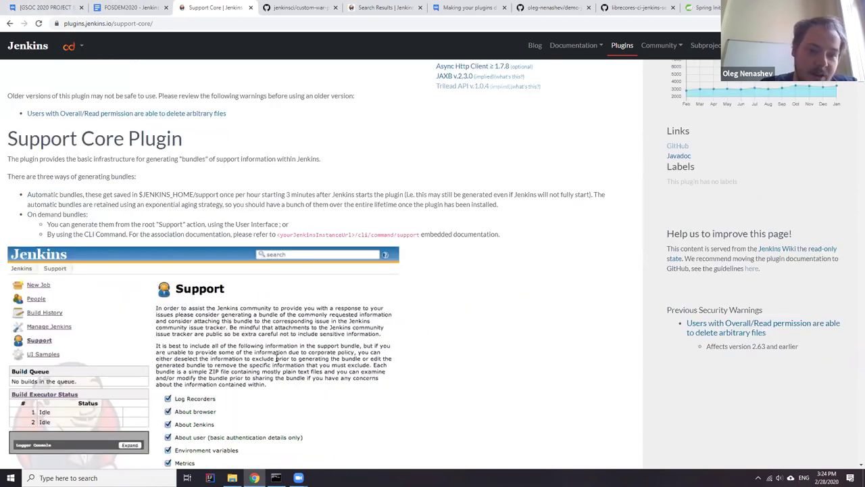
scroll(440, 249, "down", 2)
scroll(421, 248, "up", 2)
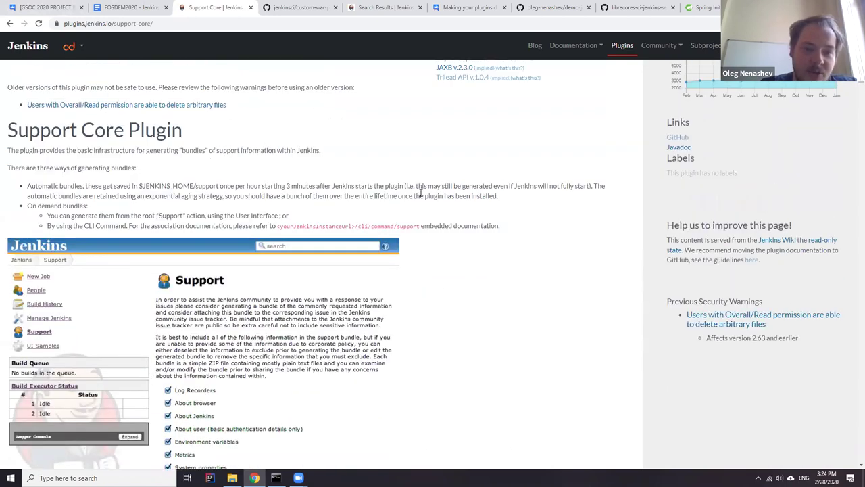
scroll(254, 233, "up", 1)
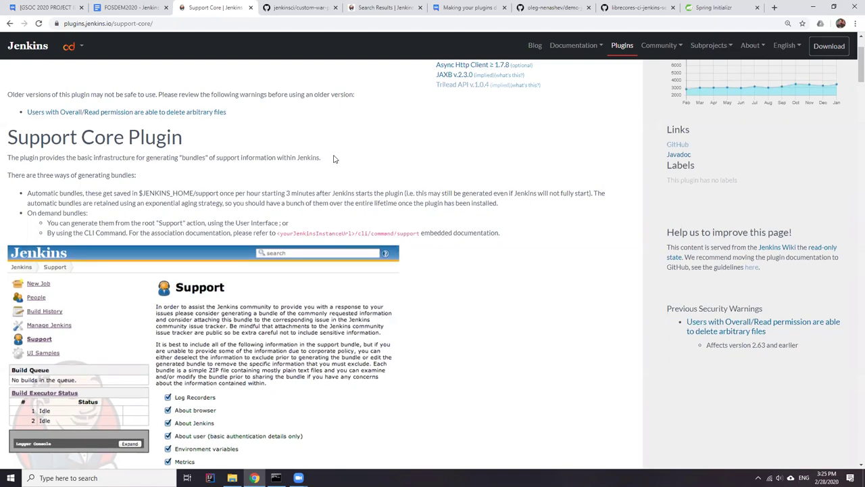
Find the Support Core page's Docker File section, highlight its description and docker commands, and go back to the page's beginning.
scroll(333, 159, "down", 3)
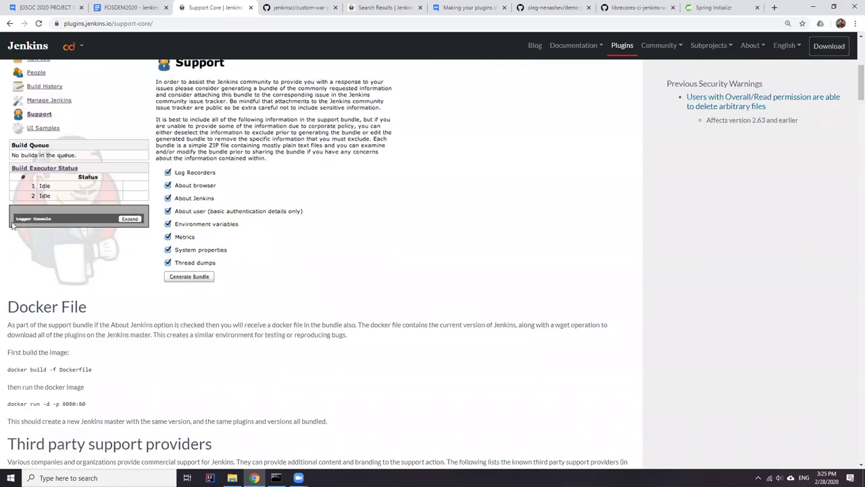
scroll(161, 236, "down", 1)
scroll(161, 236, "down", 1)
left_click_drag(8, 189, 398, 274)
left_click(397, 275)
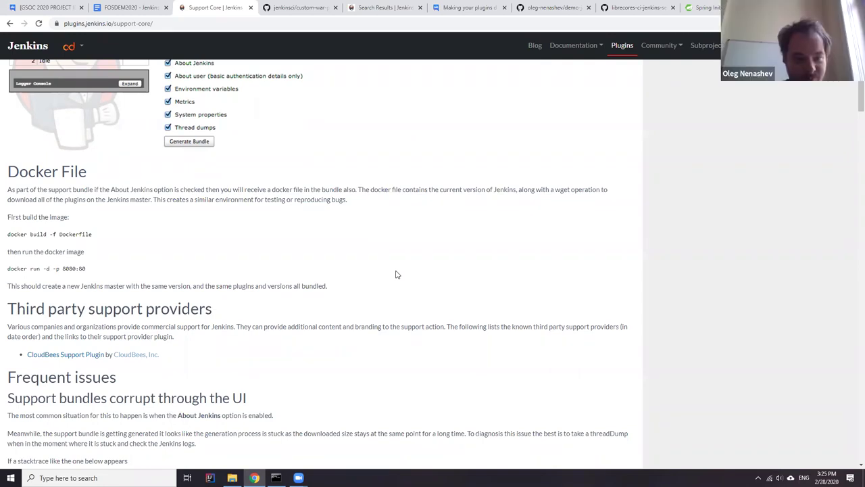
scroll(356, 280, "up", 2)
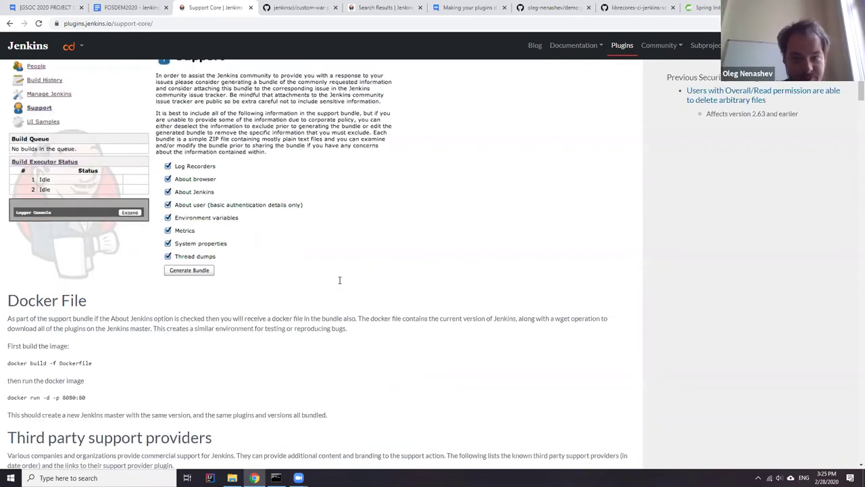
scroll(339, 280, "up", 1)
scroll(345, 280, "up", 2)
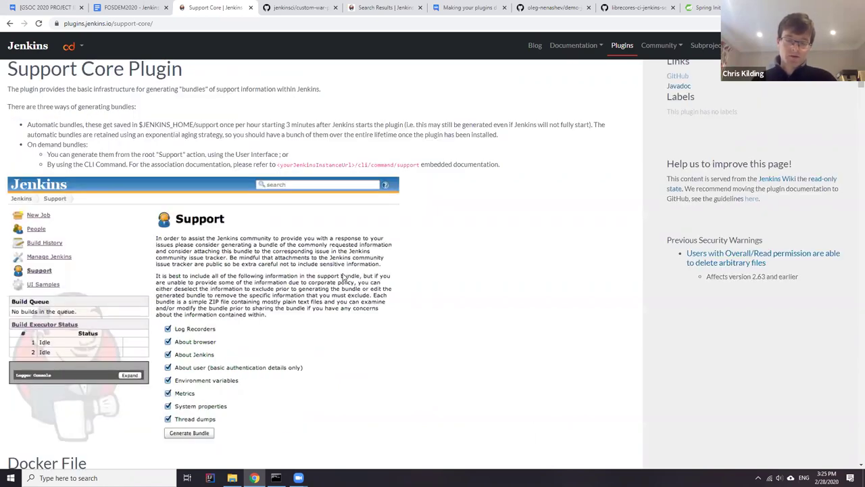
scroll(331, 270, "up", 3)
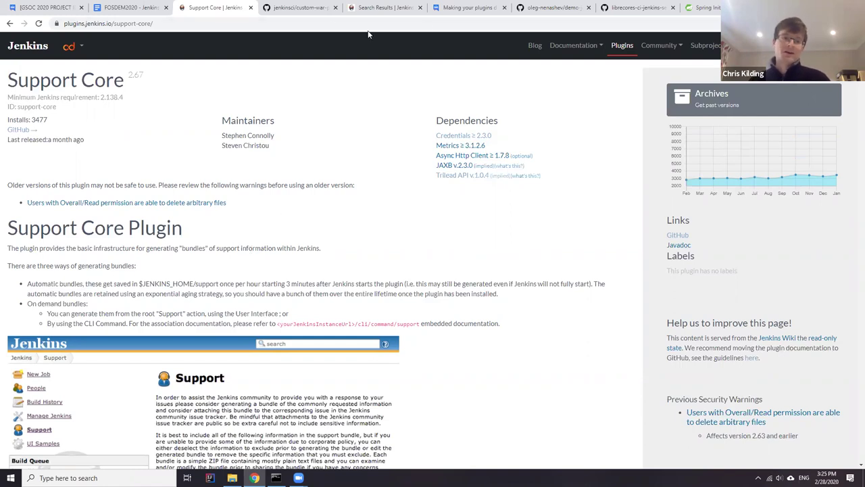
Revisit the custom-war-packager README, the Support Core plugin page and the GSoC 2020 project thread.
left_click(310, 12)
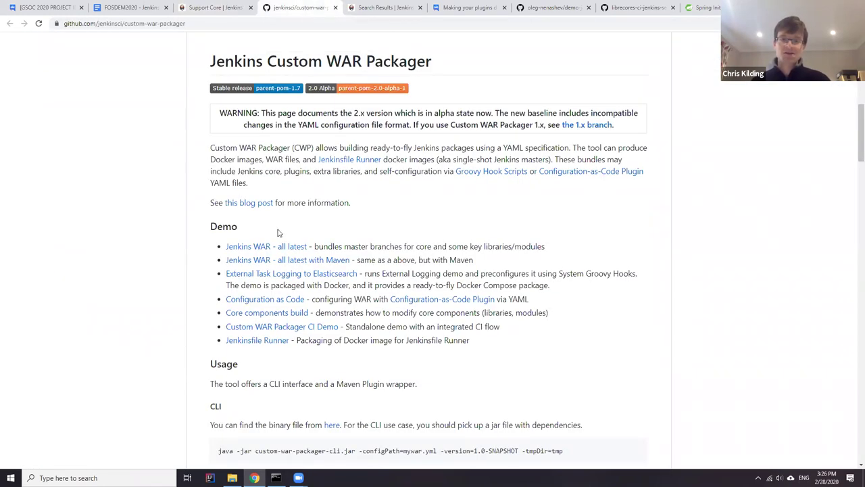
scroll(317, 169, "up", 1)
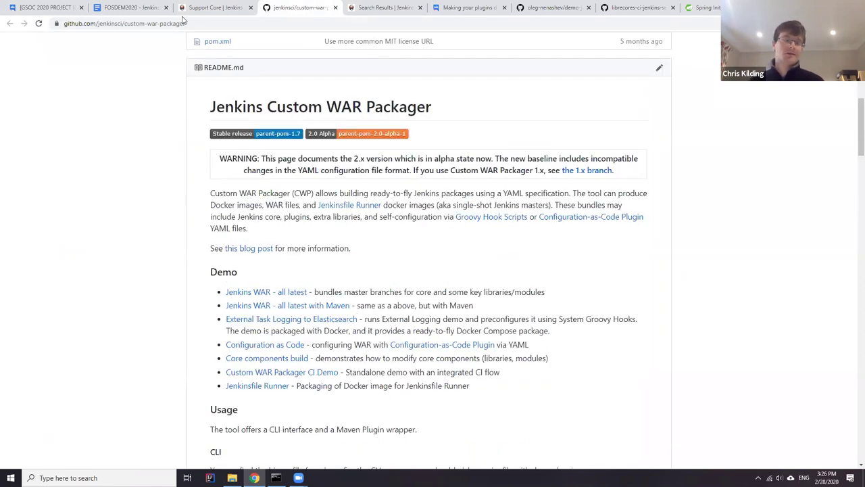
left_click(399, 8)
left_click(229, 7)
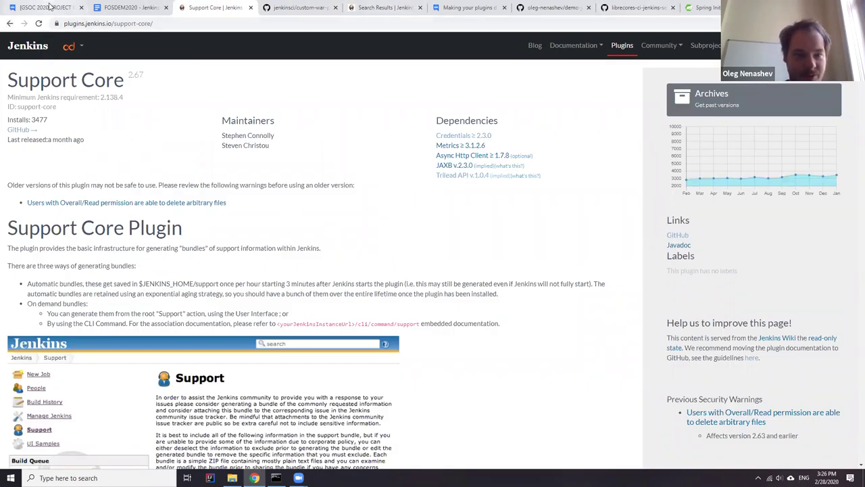
key("ctrl+1")
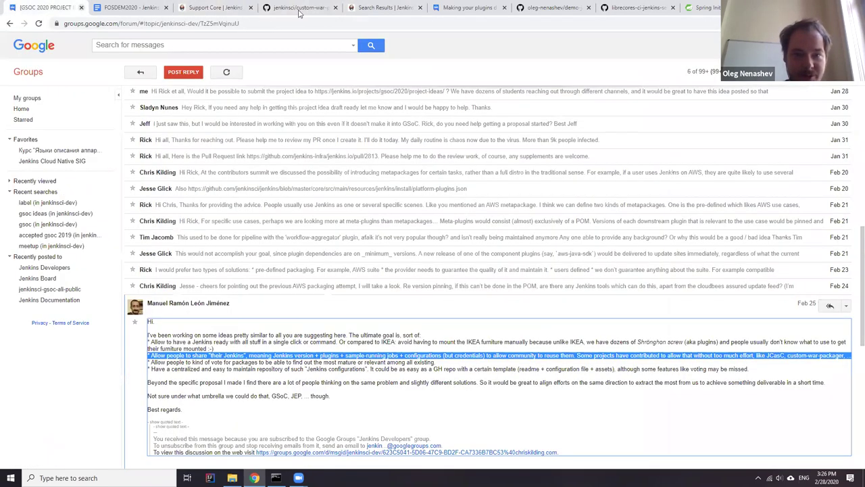
Replace the custom-war-packager repository page with the GSoC 2020 Project Ideas page at jenkins.io/projects/gsoc/2020/project-ideas/.
left_click(298, 13)
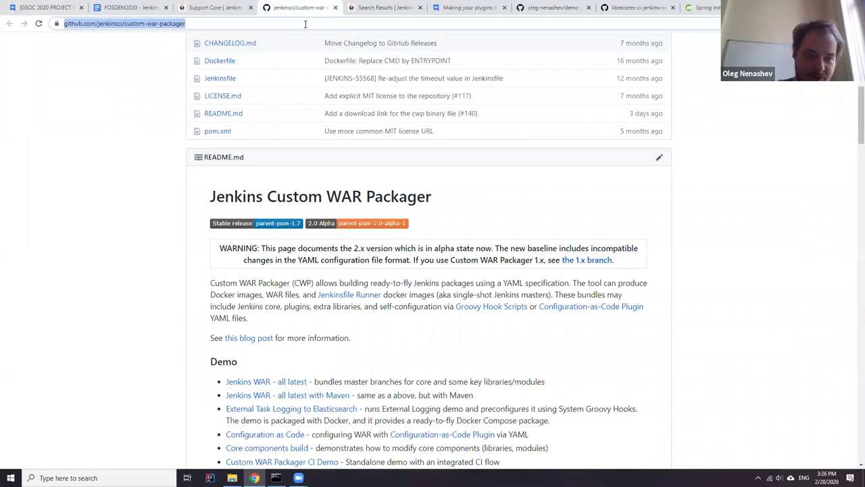
type("jenkins.io/gso")
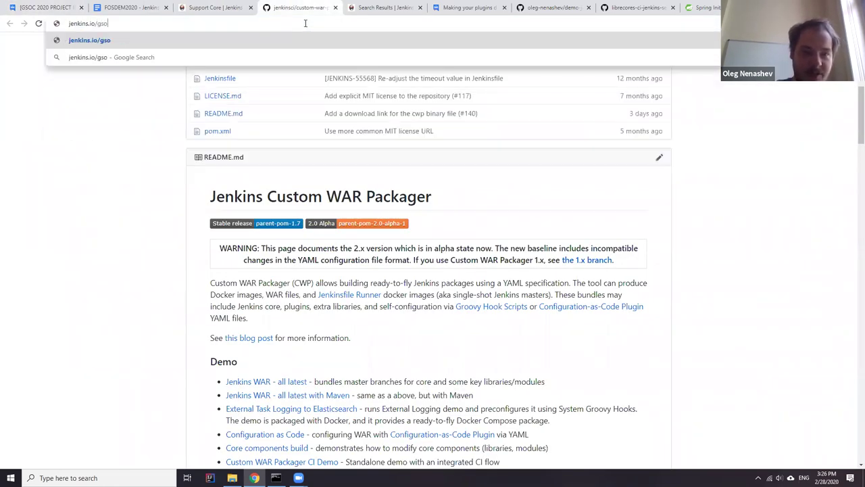
key("BackSpace")
key("BackSpace")
key("BackSpace")
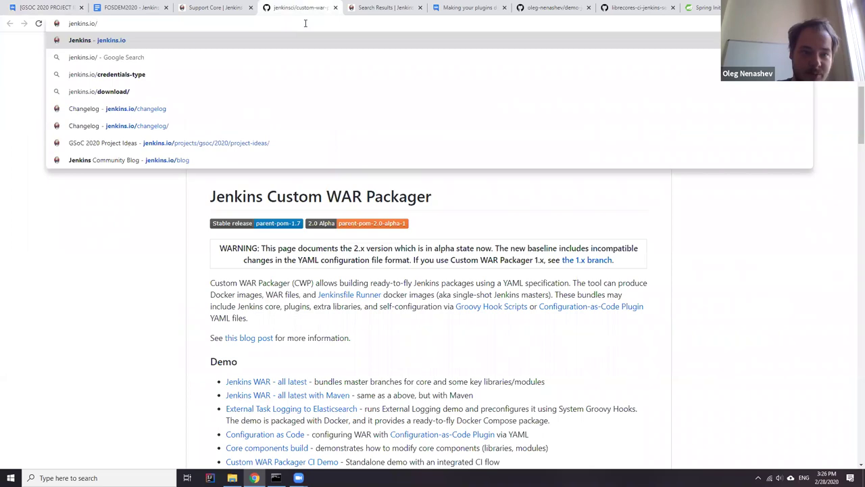
key("Down")
key("Down")
key("Down")
key("Down")
key("Down")
key("Down")
key("Return")
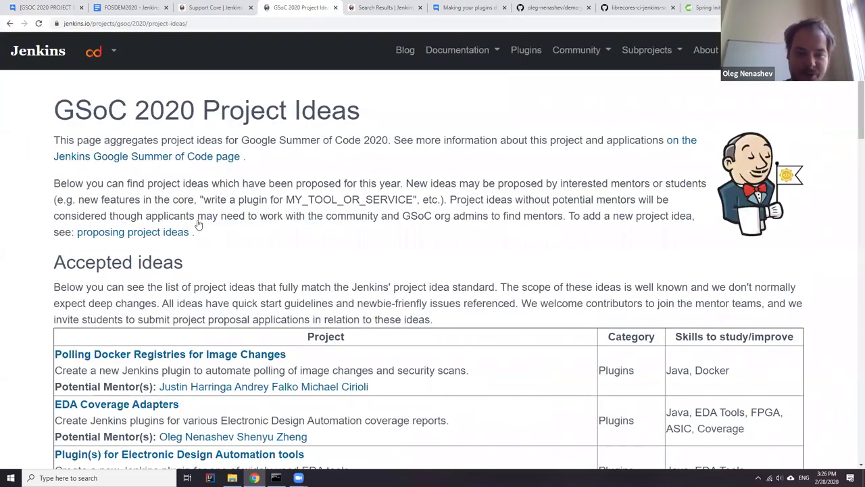
Look through the accepted and draft project ideas and open the "Custom Jenkins distribution build service" idea.
scroll(199, 220, "down", 2)
scroll(202, 213, "down", 3)
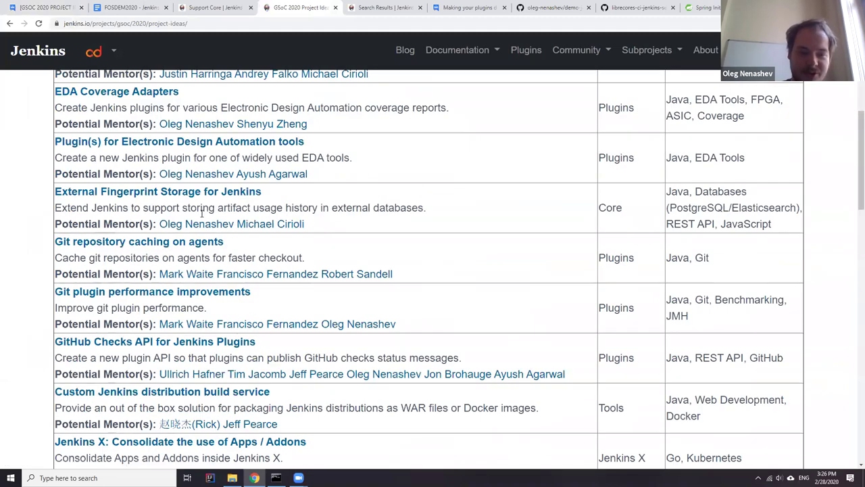
scroll(202, 213, "down", 3)
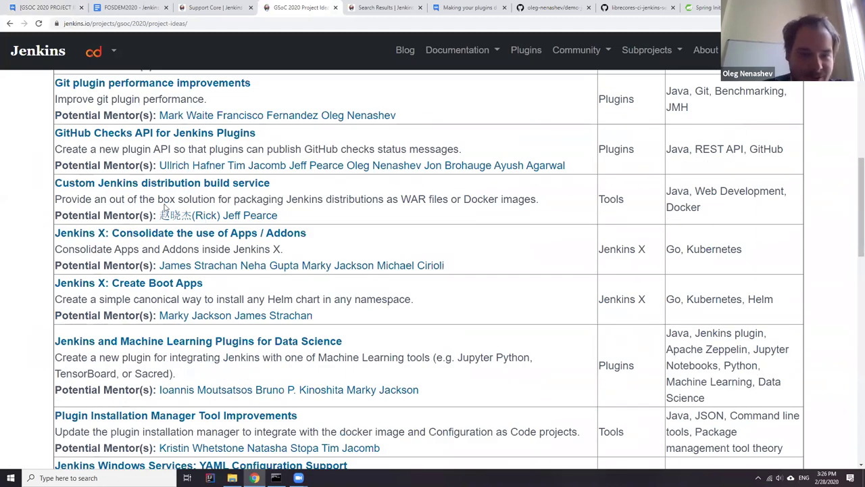
scroll(164, 208, "down", 3)
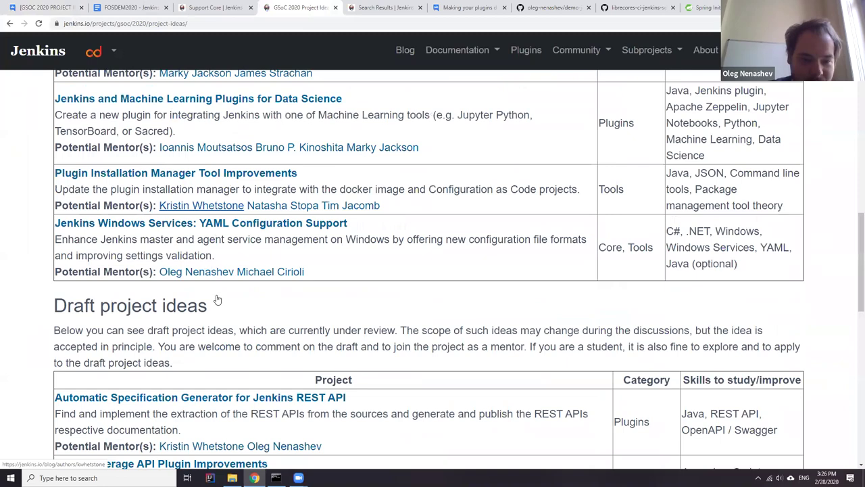
scroll(217, 299, "down", 3)
scroll(207, 228, "up", 6)
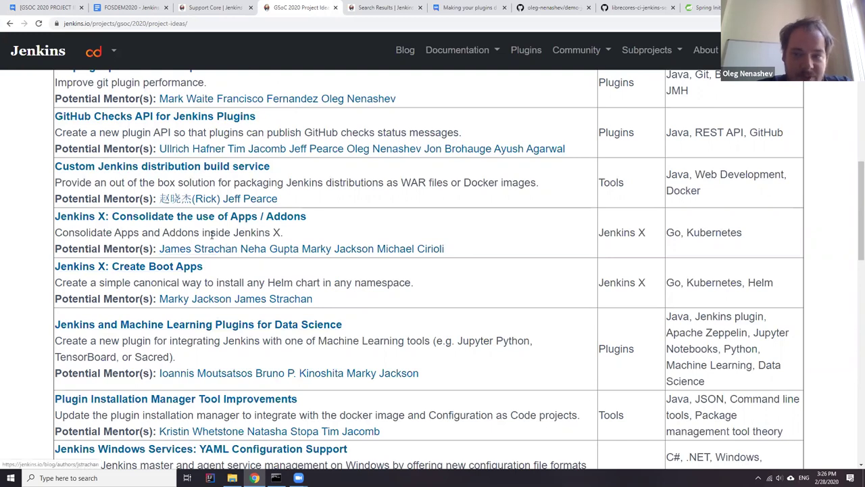
scroll(177, 257, "up", 1)
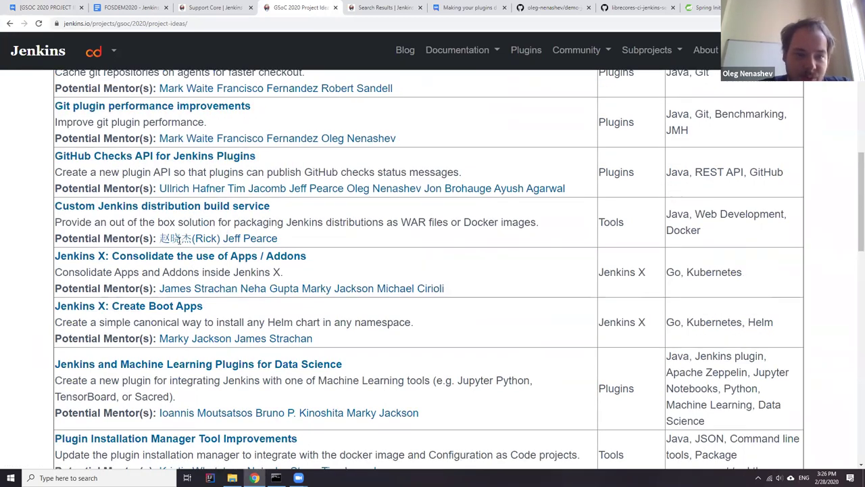
left_click(188, 214)
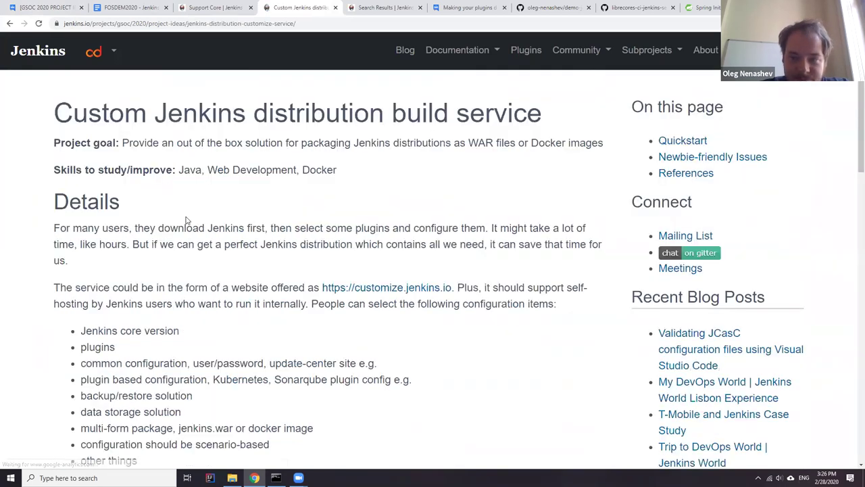
Review the project idea's details, from its configuration items through the backend and frontend expectations to Quickstart.
scroll(194, 222, "down", 1)
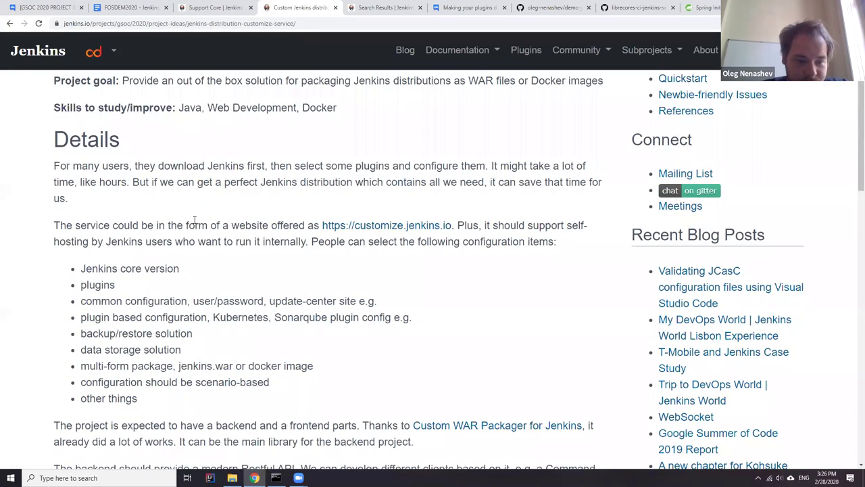
scroll(195, 222, "down", 3)
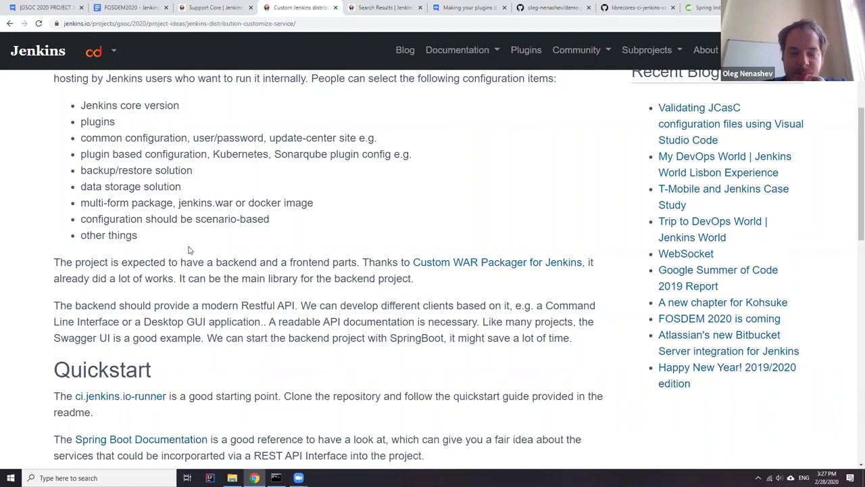
scroll(179, 225, "up", 3)
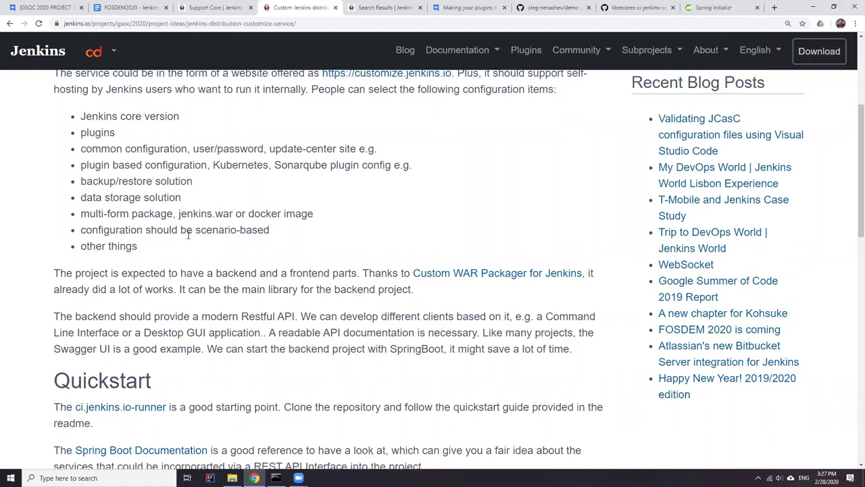
Switch to the Command Prompt and run docker run jenkins/jenkins.
left_click(276, 478)
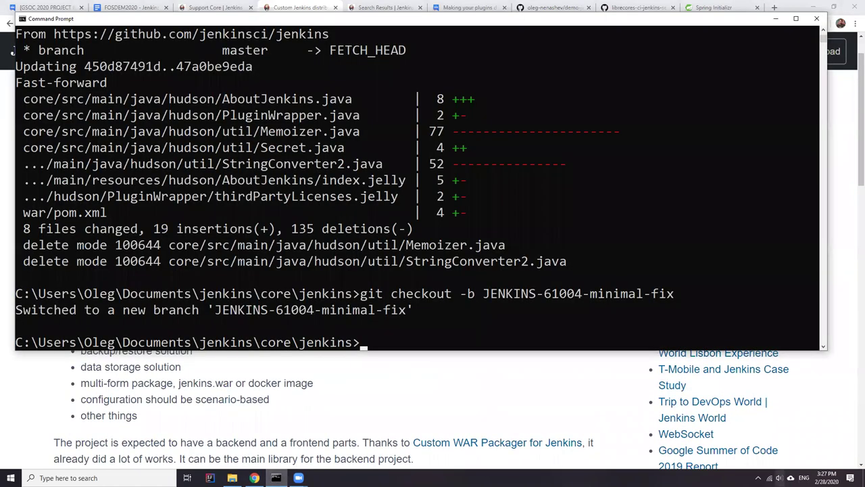
left_click(758, 478)
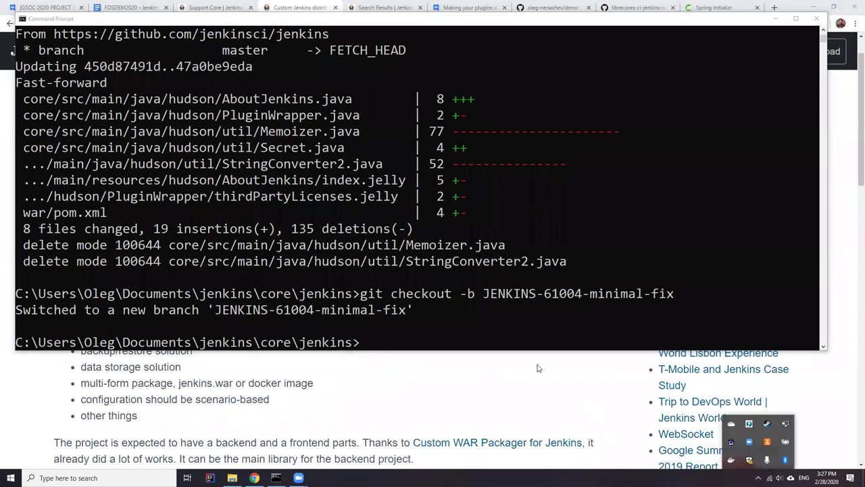
left_click(487, 330)
type("docker")
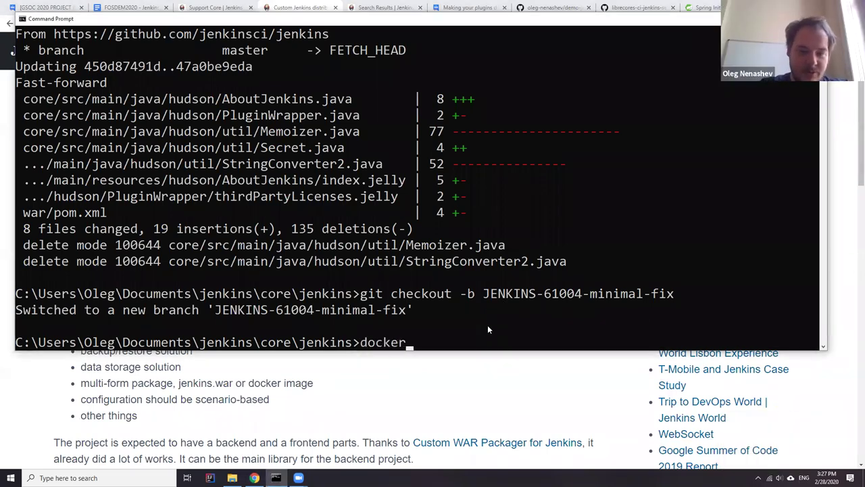
type(" run je")
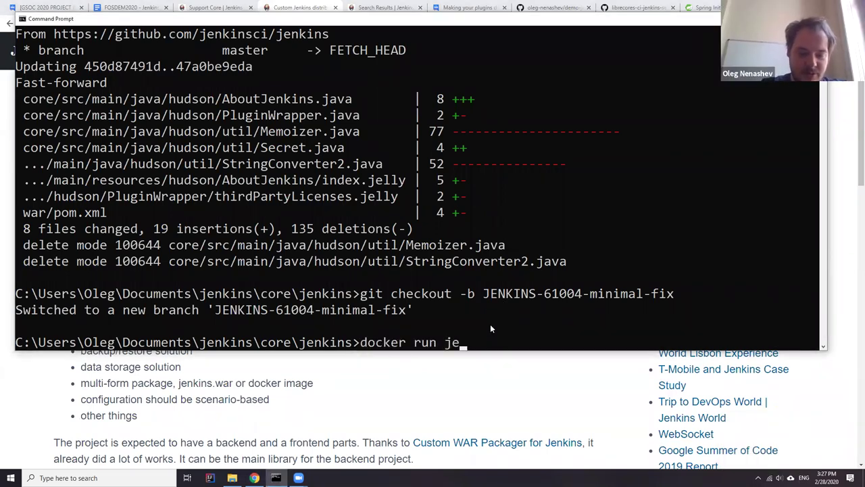
type("nkins/jenkins")
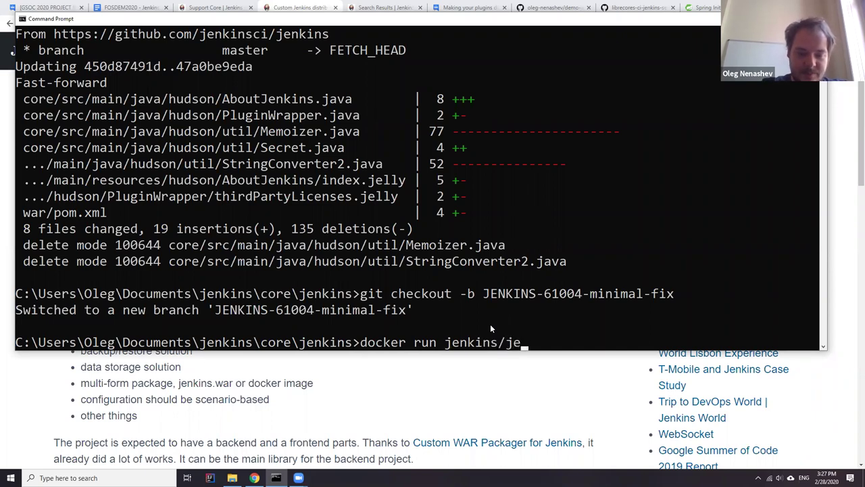
key("Return")
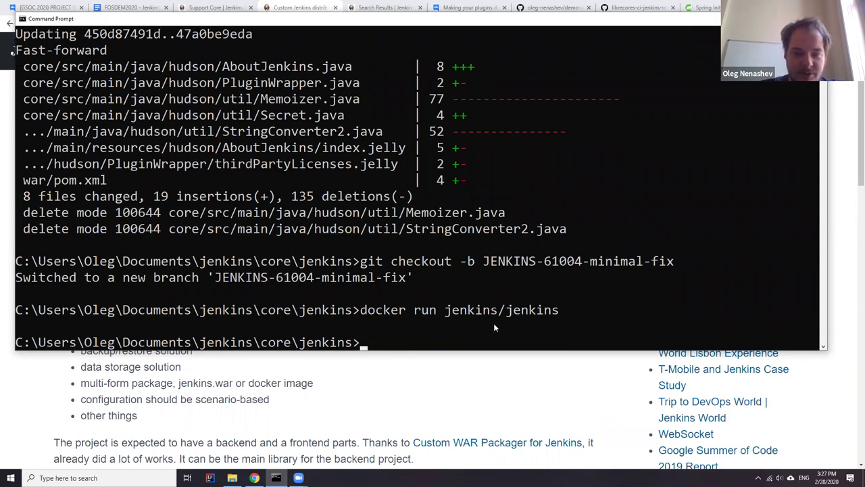
Try to run the jenkins/jenkins container with the -p 8080:8080 option placed after the image name.
key("Up")
type("-p 8080:8080")
key("Return")
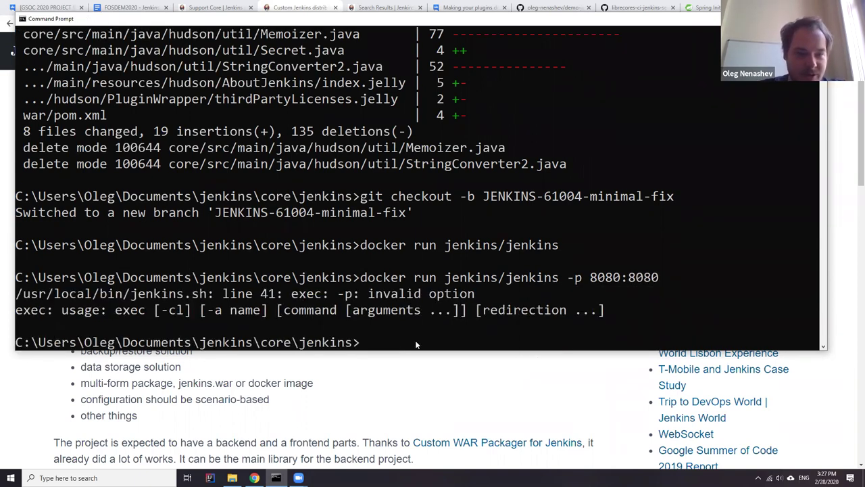
Recall the last Docker command and remove the image name in front of the -p 8080:8080 option.
key("Up")
key("Left")
key("Left")
key("Left")
key("Left")
key("Left")
key("Left")
key("Left")
key("Left")
key("Left")
key("Left")
key("Left")
key("Left")
key("Left")
key("Left")
key("Left")
key("Right")
key("Right")
key("BackSpace")
key("BackSpace")
key("BackSpace")
key("BackSpace")
key("BackSpace")
key("BackSpace")
key("BackSpace")
key("BackSpace")
key("BackSpace")
key("BackSpace")
key("BackSpace")
key("BackSpace")
key("BackSpace")
key("BackSpace")
key("BackSpace")
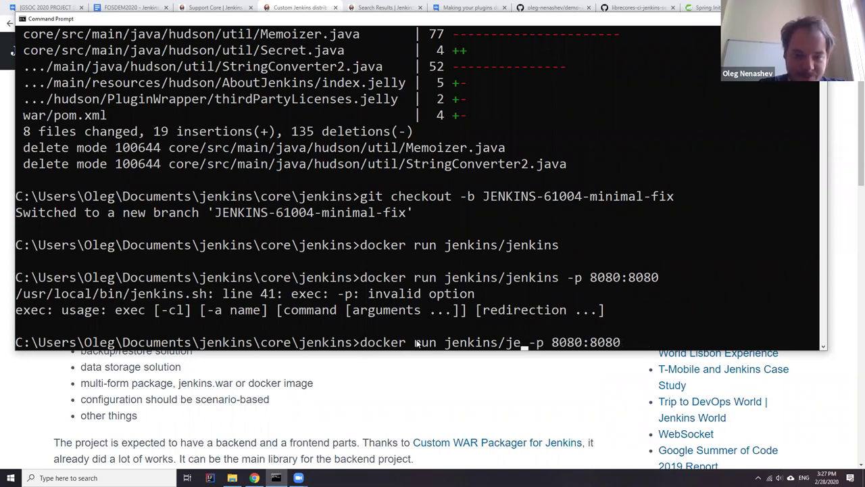
key("Delete")
Add jenkins/jenkins as the image after the port mapping and run docker run -p 8080:8080 jenkins/jenkins.
key("Right")
key("Right")
key("Right")
key("Right")
key("Right")
key("Right")
key("Right")
key("Right")
key("Right")
key("Right")
key("Right")
key("Right")
key("Right")
key("Right")
key("Right")
key("Right")
key("Right")
key("Right")
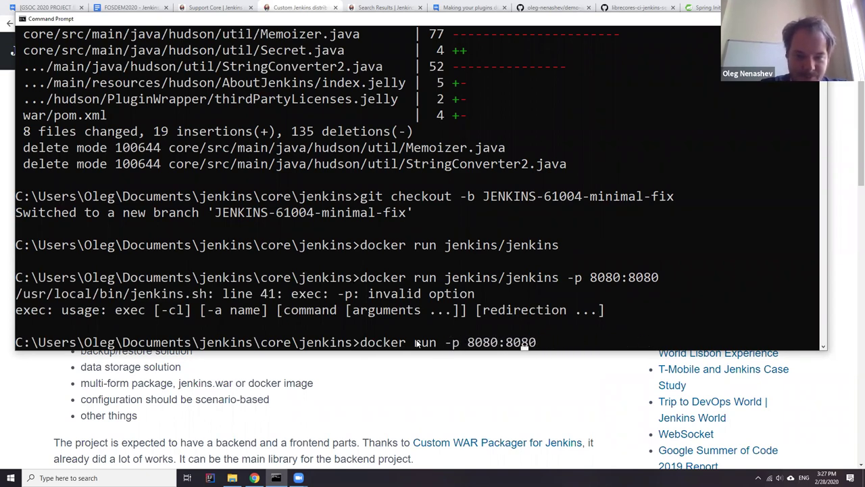
key("BackSpace")
key("BackSpace")
key("BackSpace")
type("jenkins")
type("/")
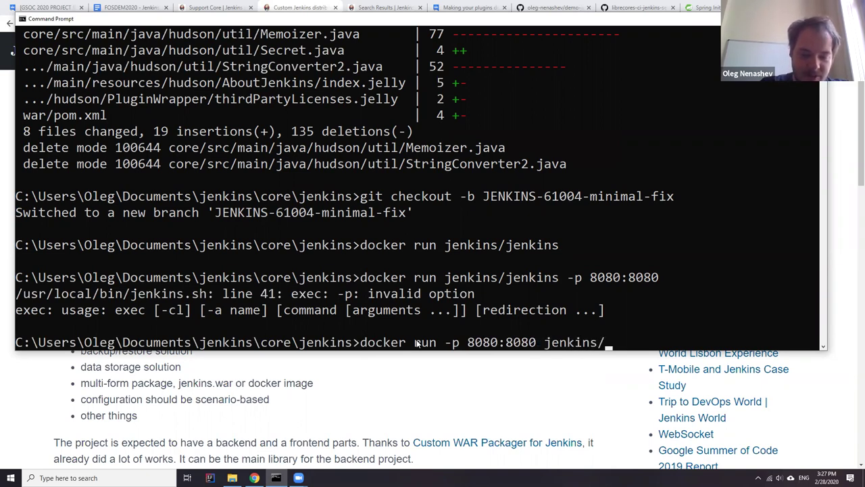
type("jenkins")
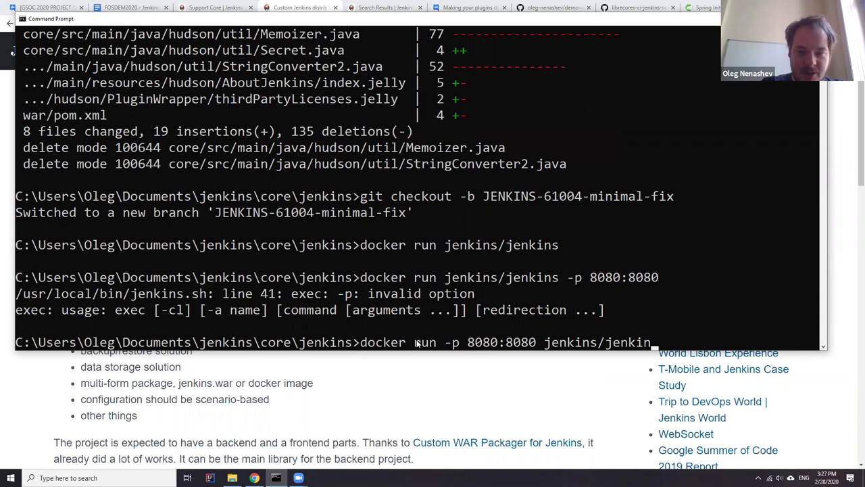
key("Return")
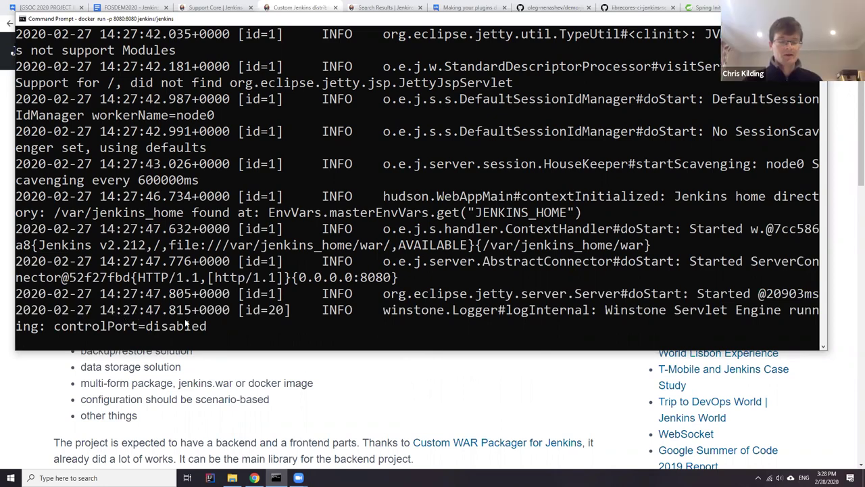
Follow the Jenkins startup log and copy the generated initial administrator password from it.
scroll(156, 309, "up", 5)
scroll(155, 311, "down", 6)
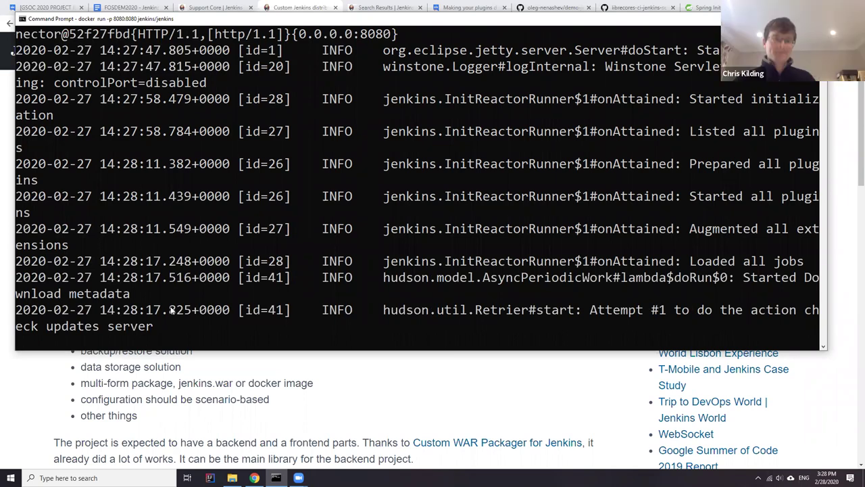
scroll(157, 292, "up", 2)
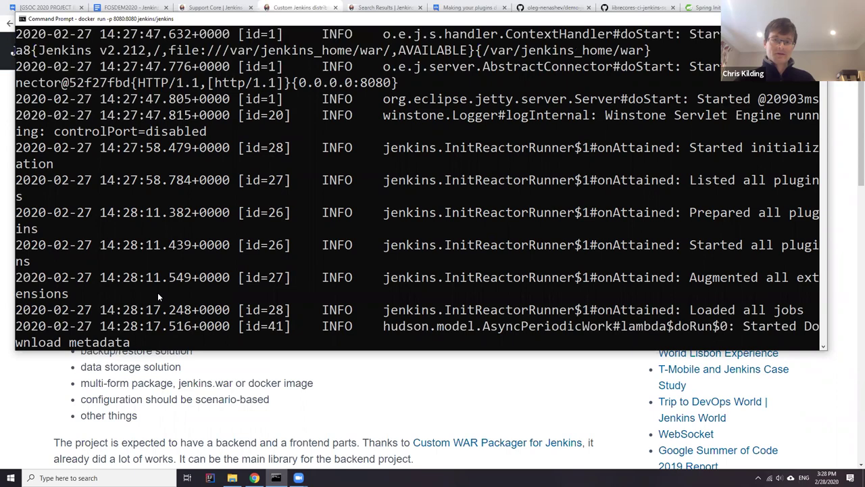
scroll(157, 295, "down", 5)
scroll(144, 288, "up", 2)
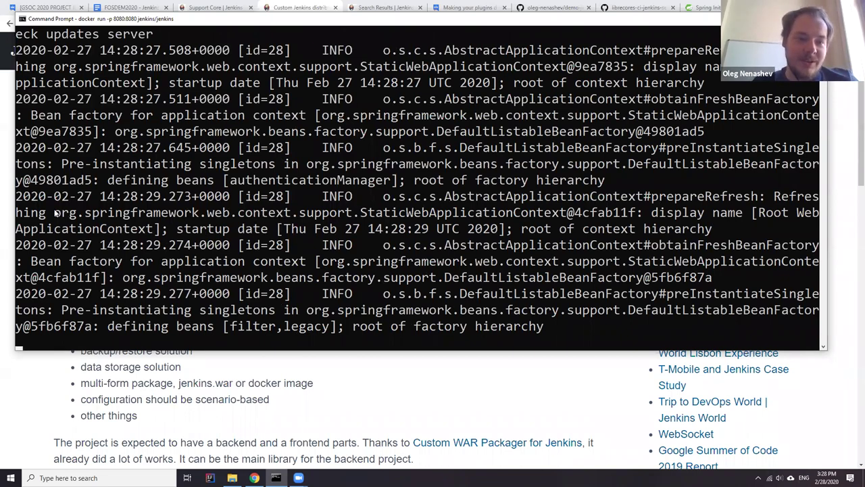
left_click_drag(260, 212, 15, 213)
key("ctrl+c")
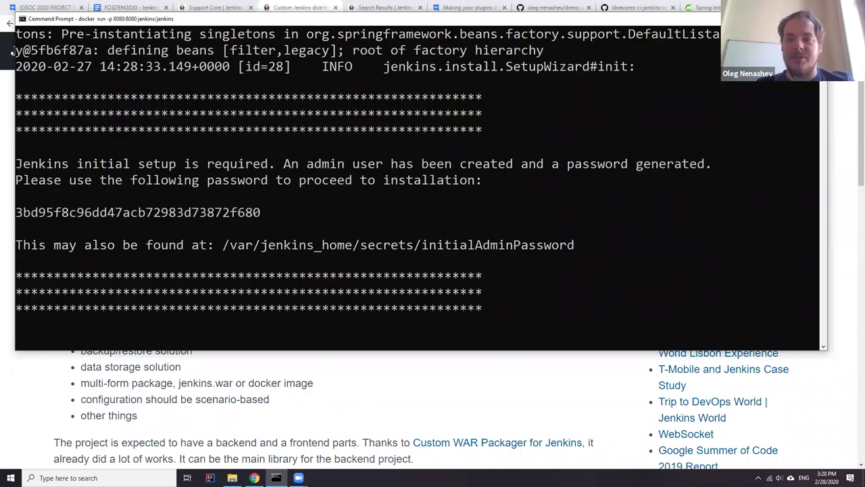
Switch back to Chrome and open the jenkinsci/bom repository on GitHub in a new tab.
left_click(12, 51)
key("ctrl+t")
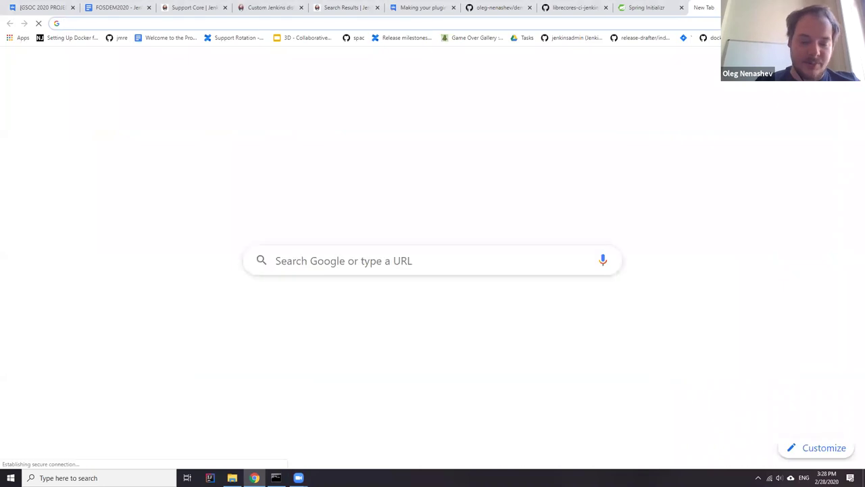
type("jenkinsci")
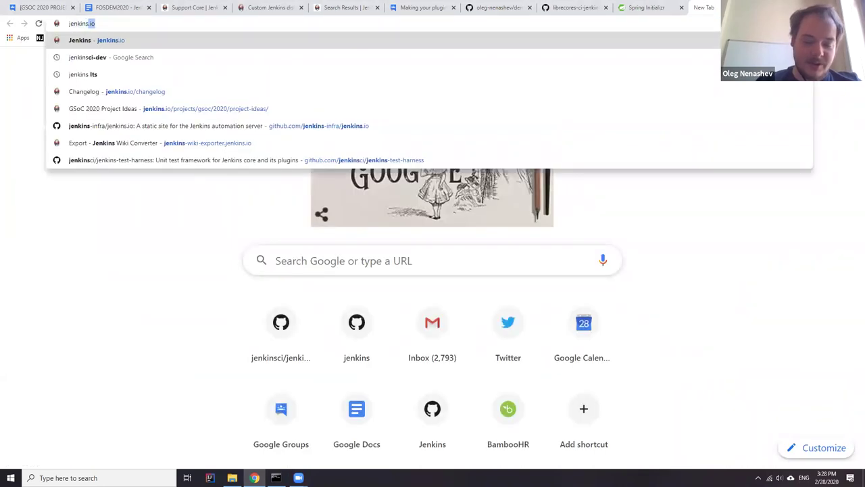
type("/bo")
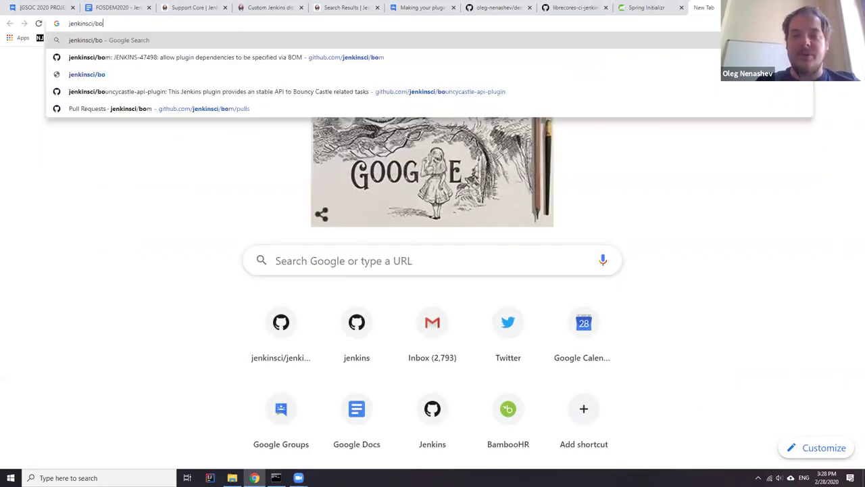
key("Down")
key("Return")
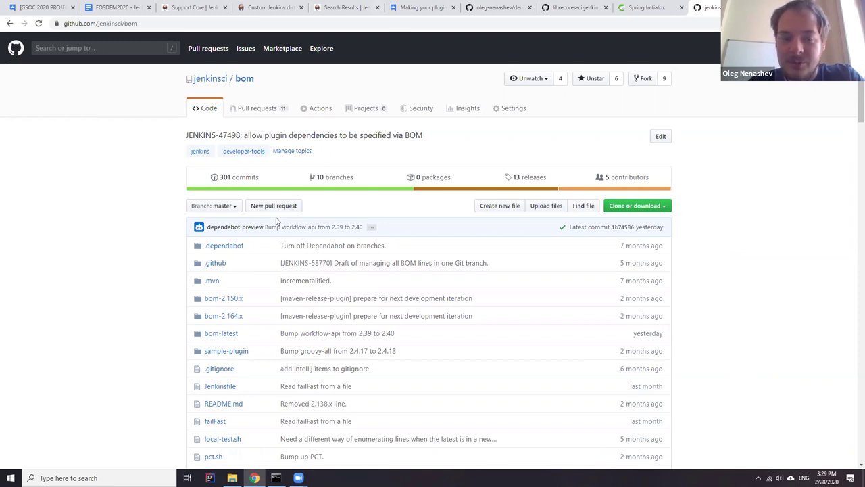
Open the bom repository's releases and look through the draft and latest release notes.
left_click(513, 177)
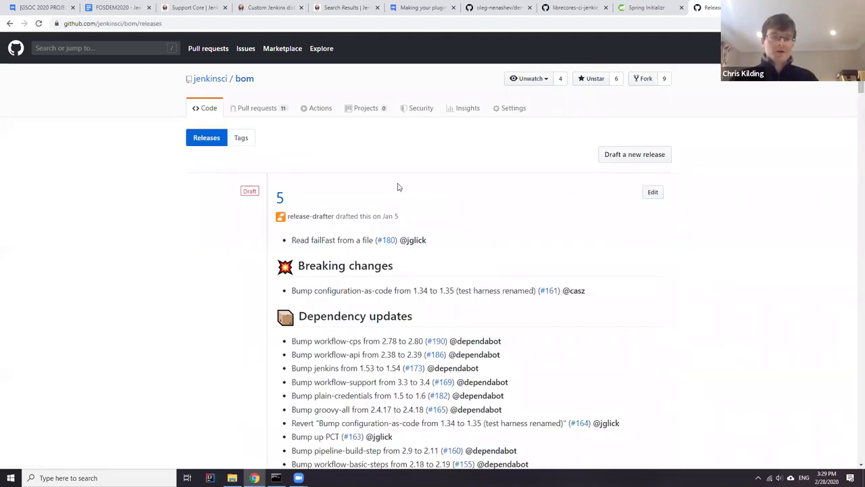
scroll(398, 185, "down", 3)
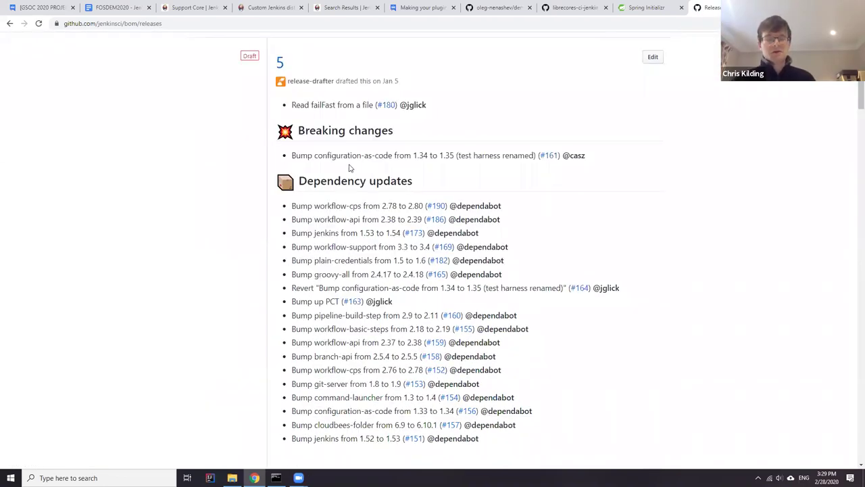
scroll(349, 168, "up", 1)
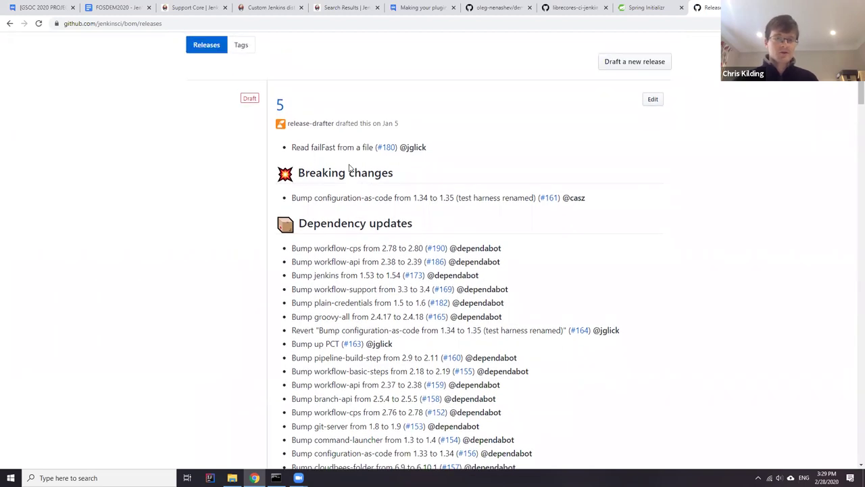
scroll(349, 168, "down", 2)
scroll(350, 168, "down", 5)
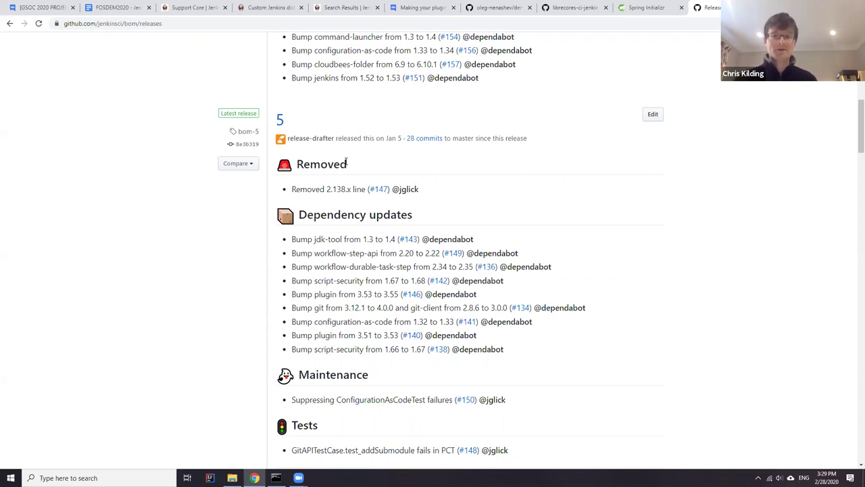
Open the local Jenkins instance at localhost:8080 in a new browser tab.
key("ctrl+t")
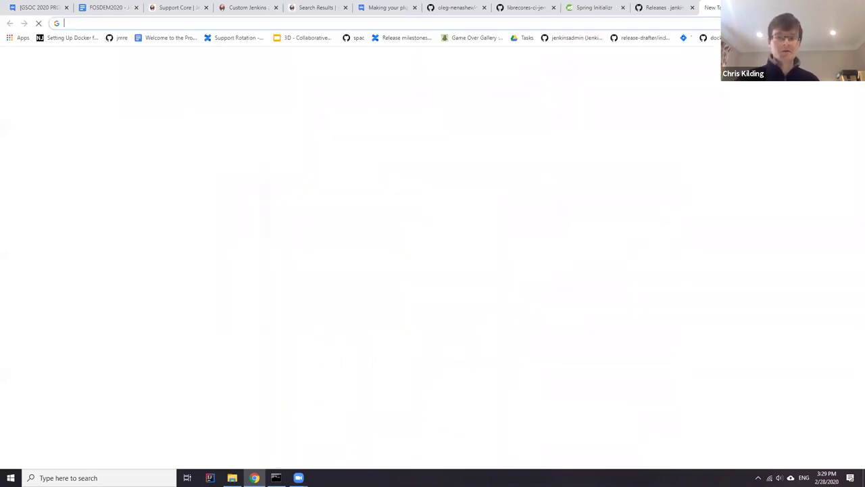
type("localhost:")
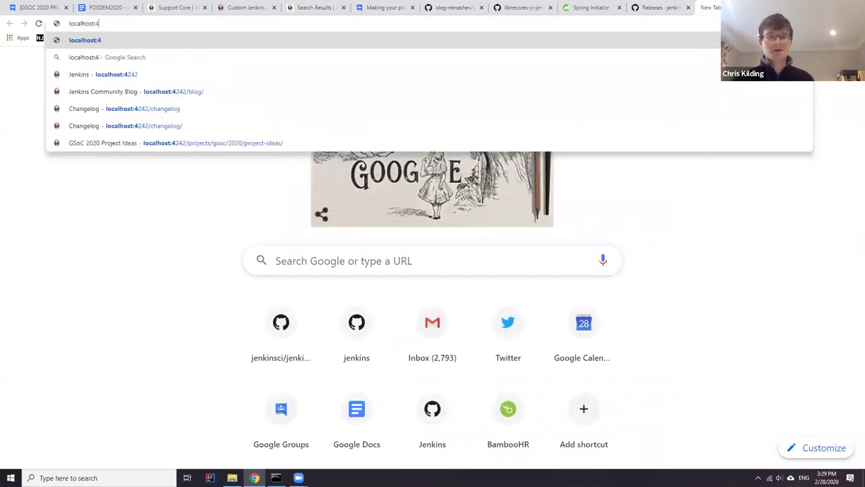
type("8080")
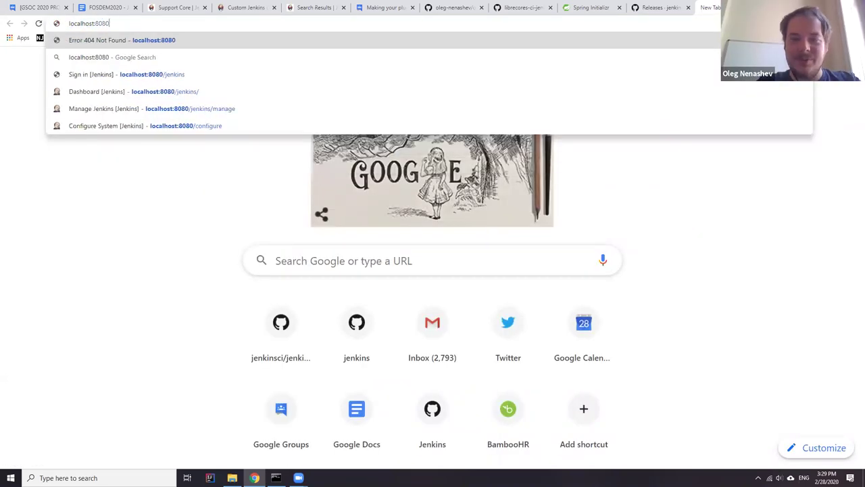
key("Return")
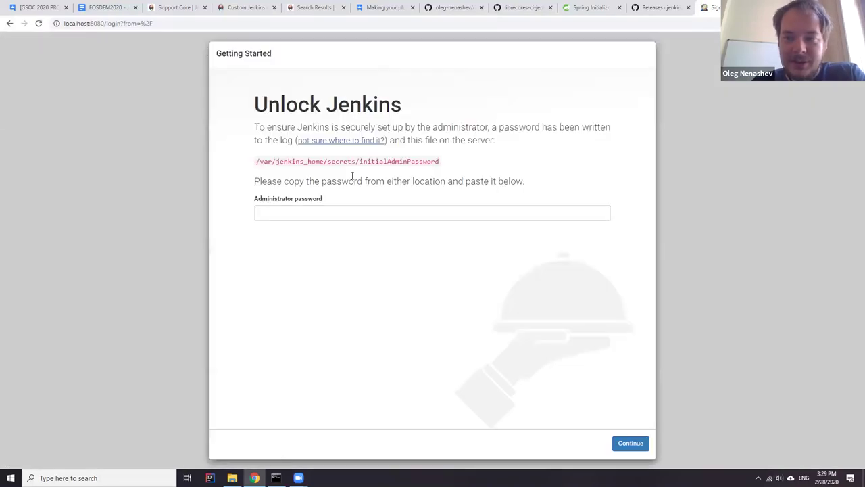
Unlock Jenkins by pasting the administrator password and continue to the plugin customization page.
left_click(318, 215)
key("ctrl+v")
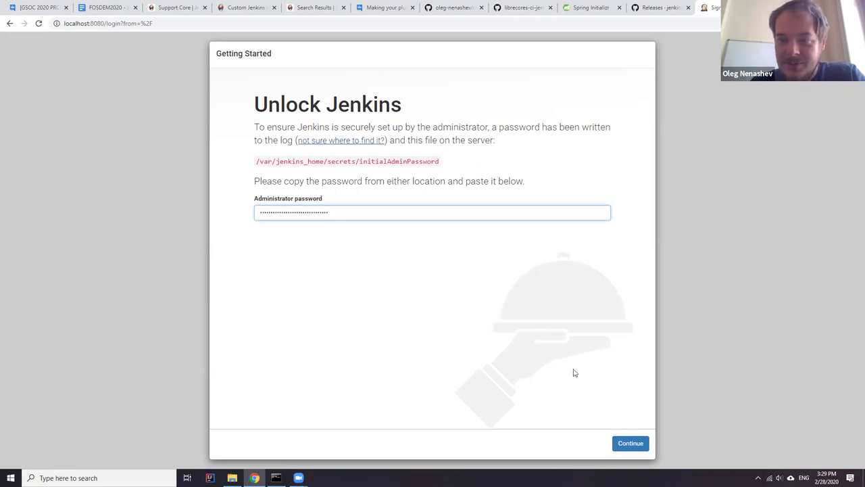
left_click(625, 444)
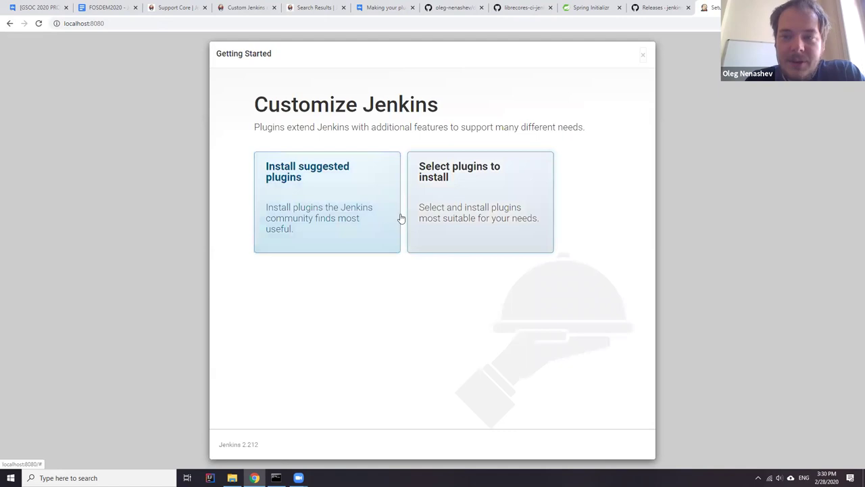
Open the custom plugin selection and browse its Distributed Builds, Notifications and Publishing, and Pipelines and Continuous Delivery categories.
left_click(348, 218)
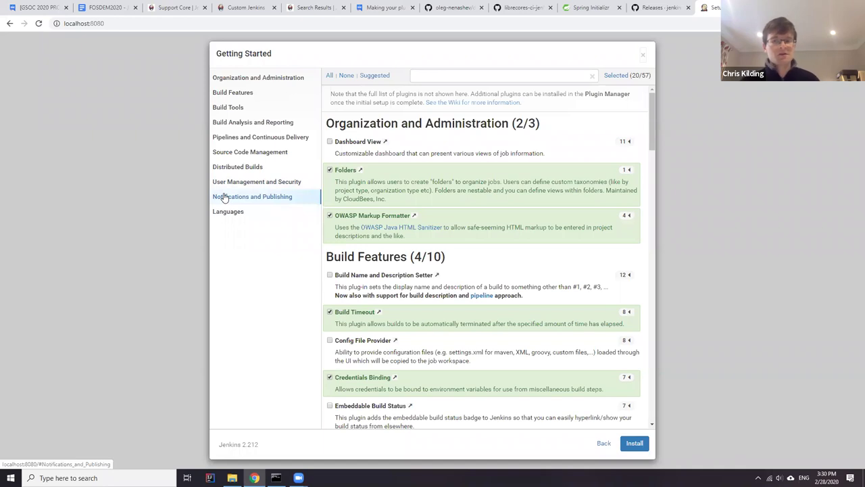
left_click(249, 169)
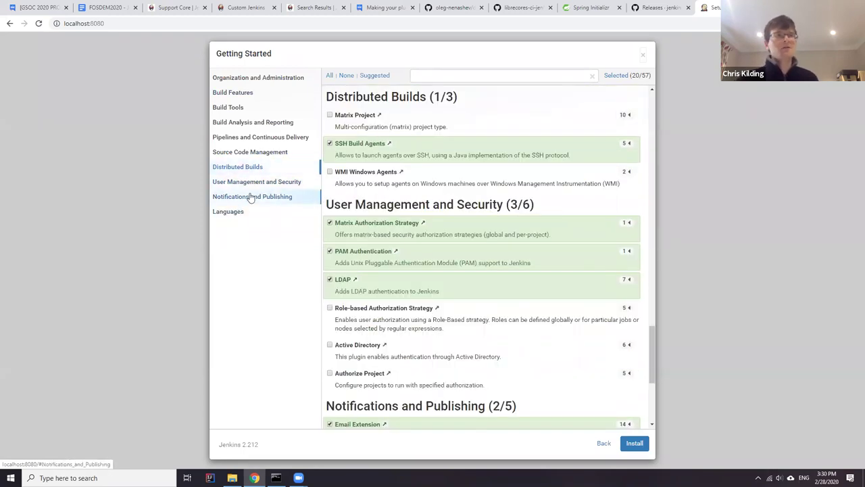
left_click(250, 196)
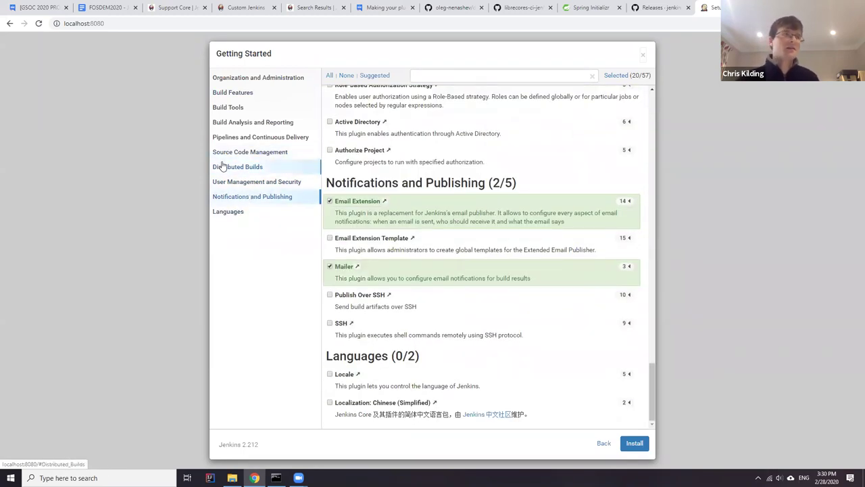
left_click(248, 169)
left_click(256, 152)
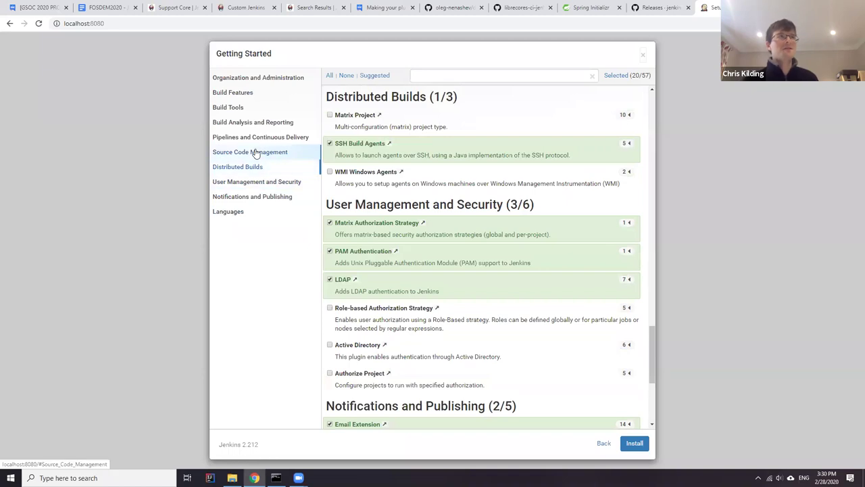
left_click(256, 141)
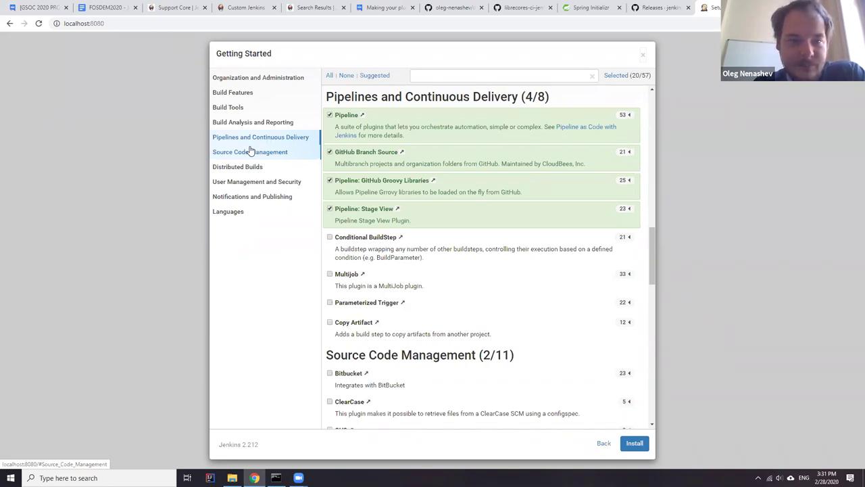
Look through the custom plugin list again, including Distributed Builds, Languages, Source Code Management, Build Tools, and Organization and Administration.
scroll(361, 223, "up", 4)
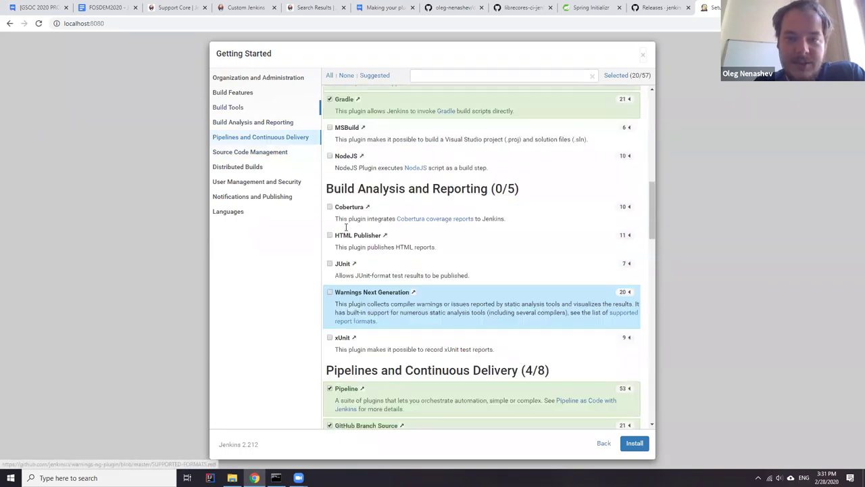
scroll(345, 227, "up", 9)
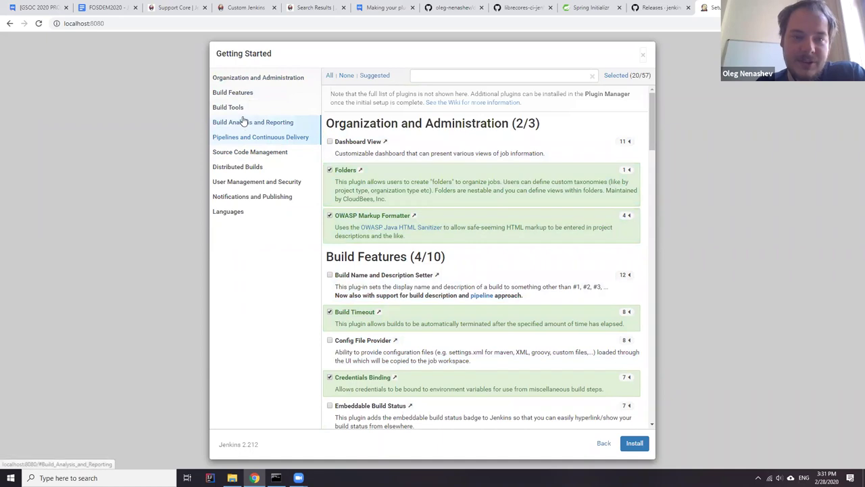
left_click(247, 165)
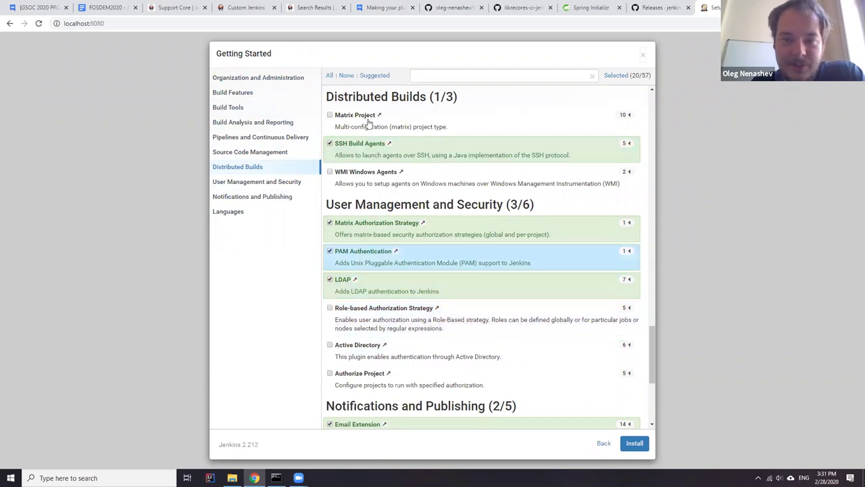
scroll(405, 149, "down", 3)
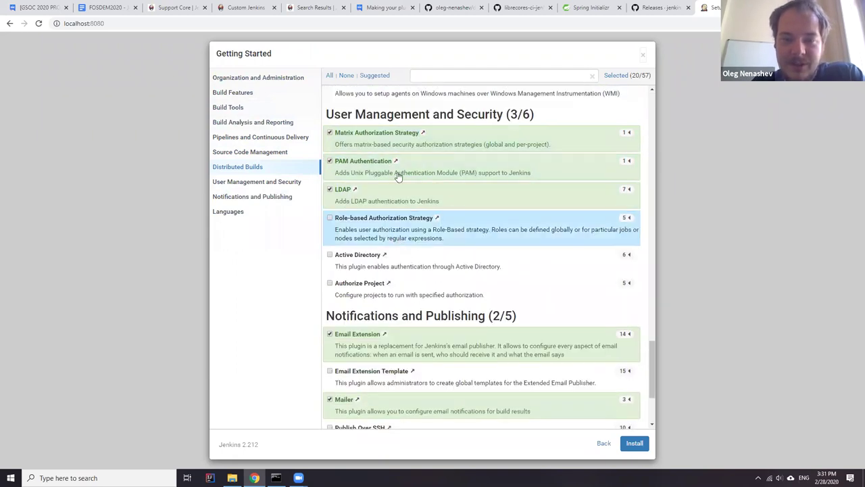
scroll(399, 176, "down", 4)
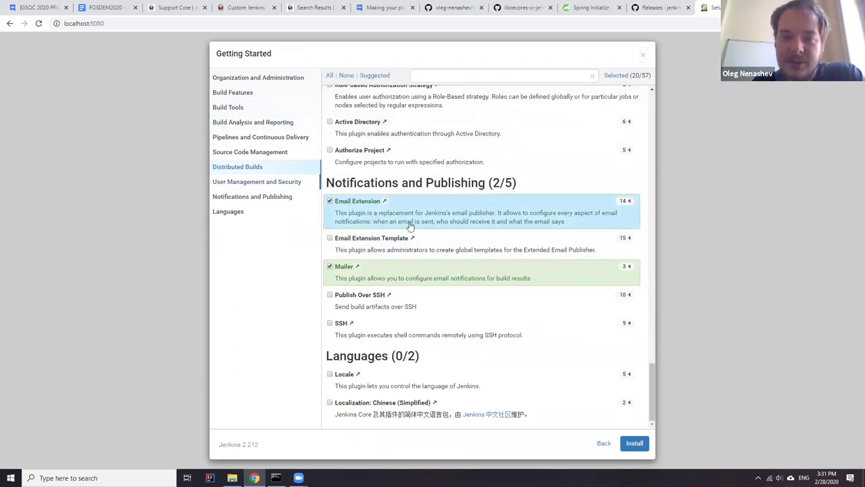
left_click(233, 211)
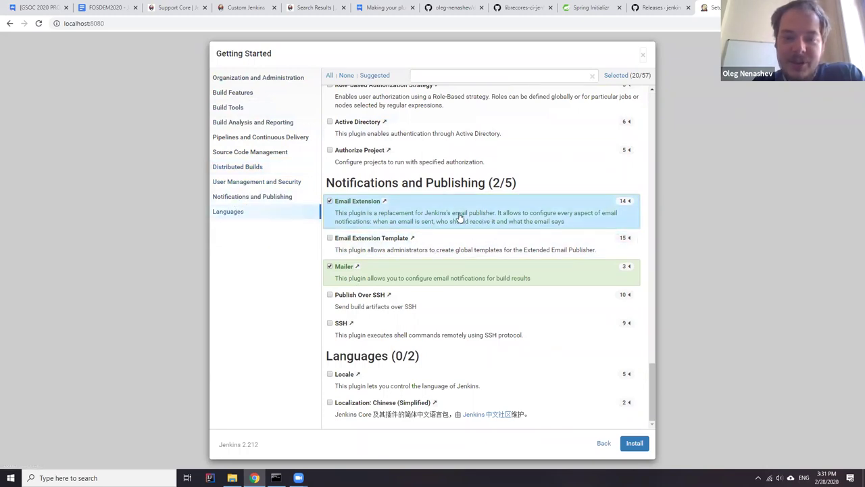
scroll(448, 203, "up", 12)
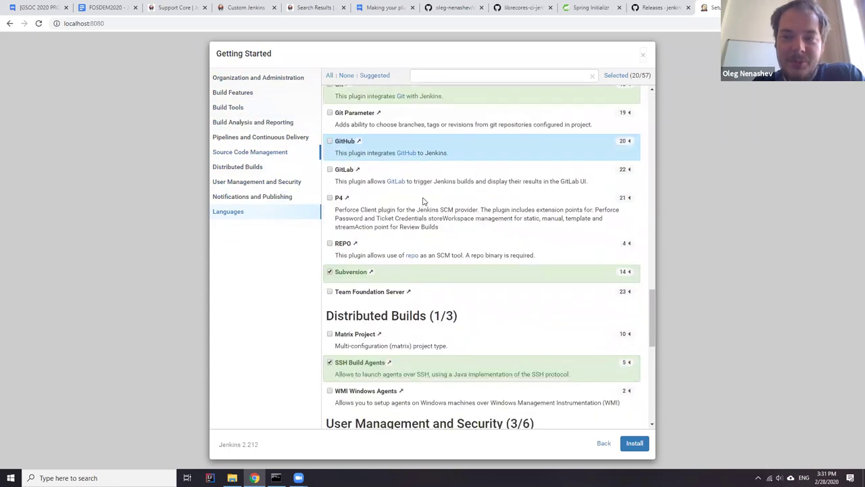
scroll(423, 198, "down", 4)
scroll(423, 230, "up", 7)
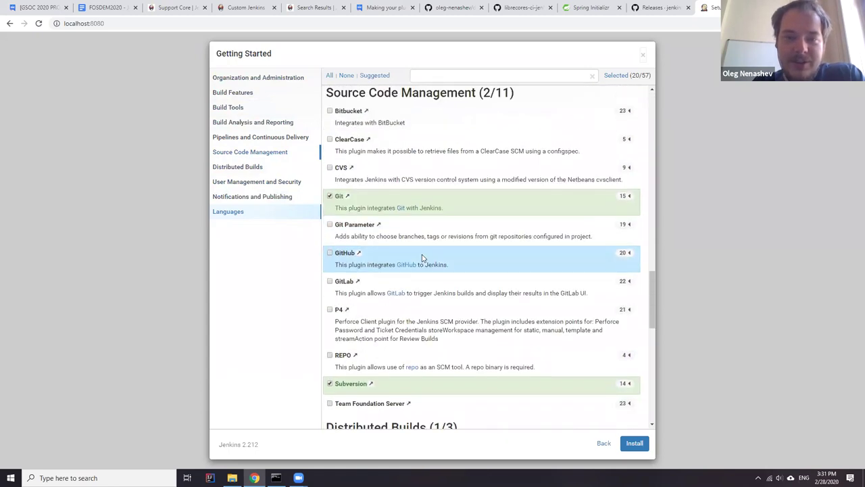
scroll(423, 257, "up", 15)
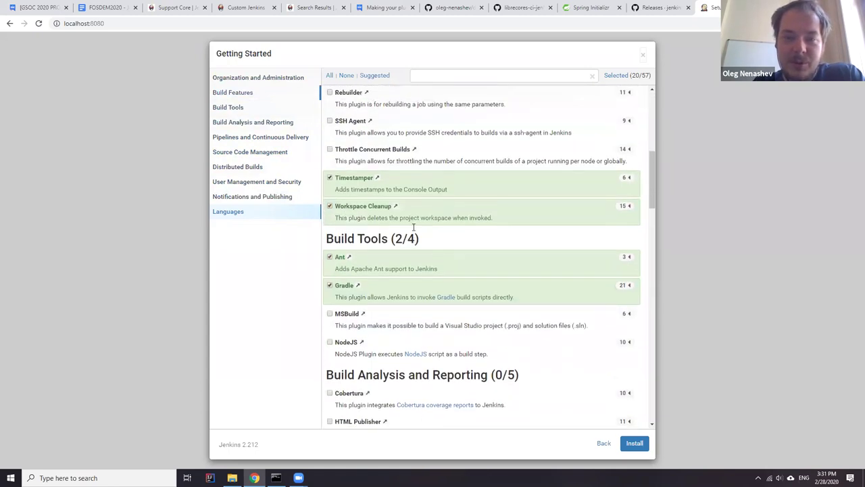
scroll(412, 229, "up", 9)
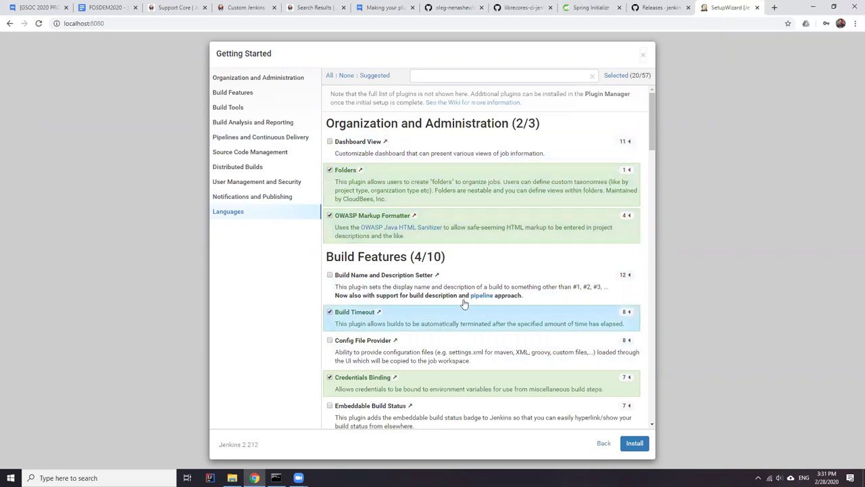
Close the Jenkins setup wizard at the plugin selection without installing any plugins.
left_click(541, 75)
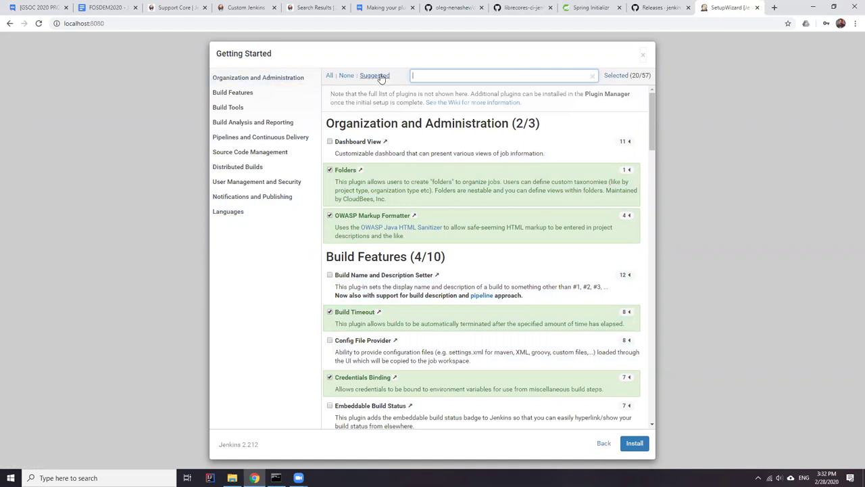
scroll(534, 223, "down", 3)
left_click(642, 55)
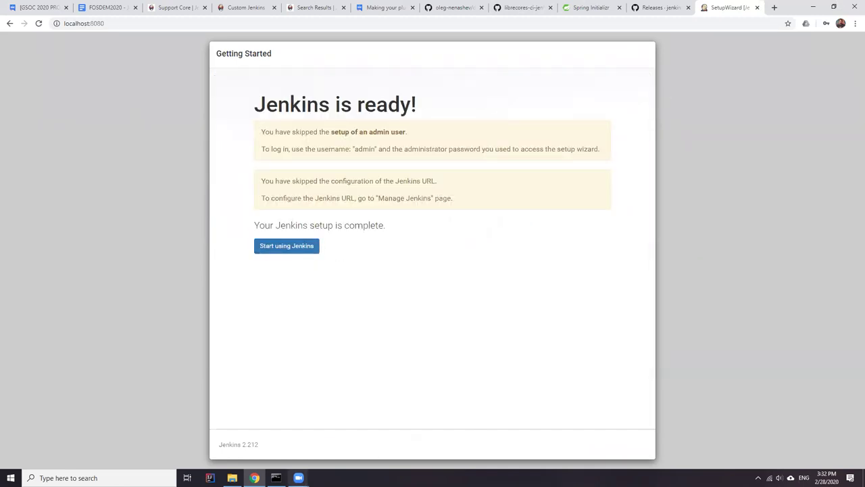
Stop the Jenkins Docker container running in Command Prompt and return to the browser.
key("alt+Tab")
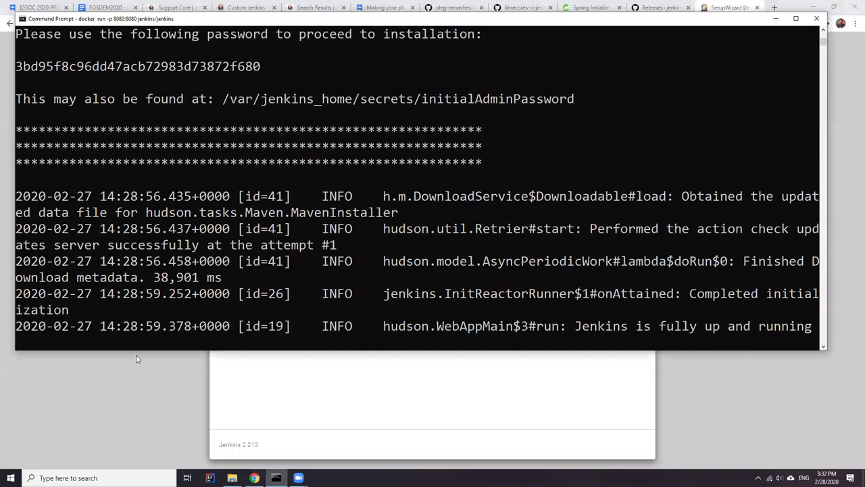
key("ctrl+c")
key("alt+Tab")
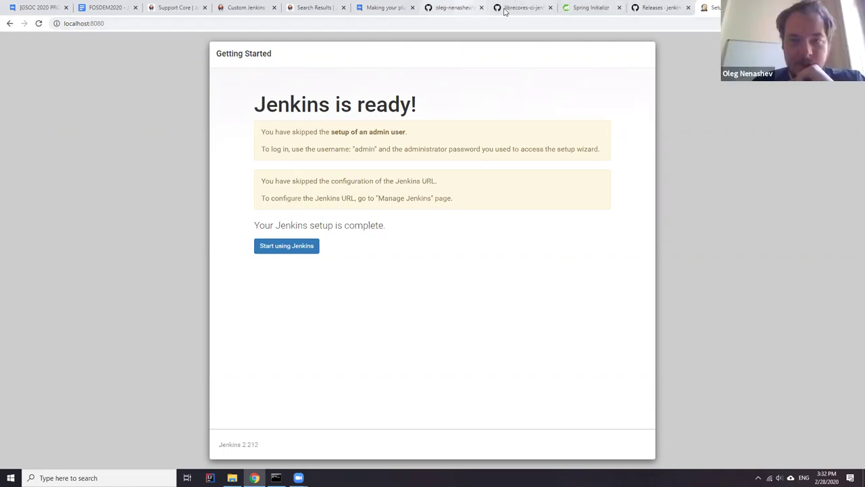
Replace the bom releases page with the jenkinsci/custom-war-packager repository on GitHub.
left_click(657, 8)
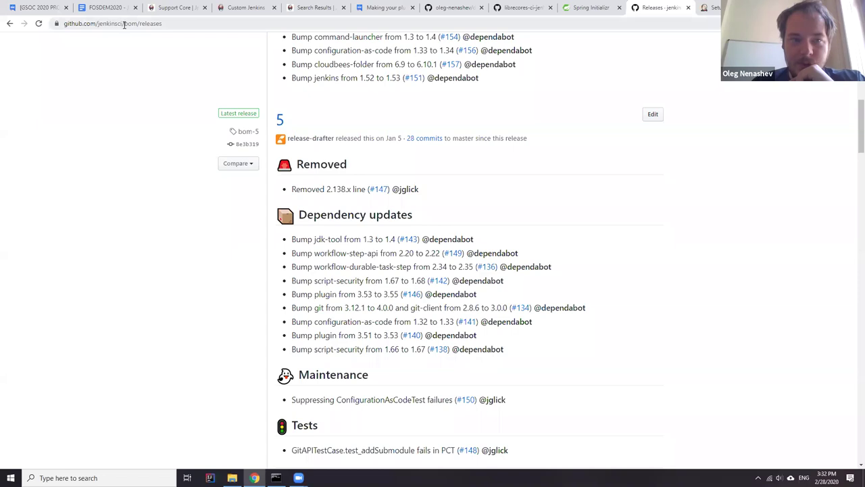
left_click_drag(125, 23, 521, 38)
type("cus")
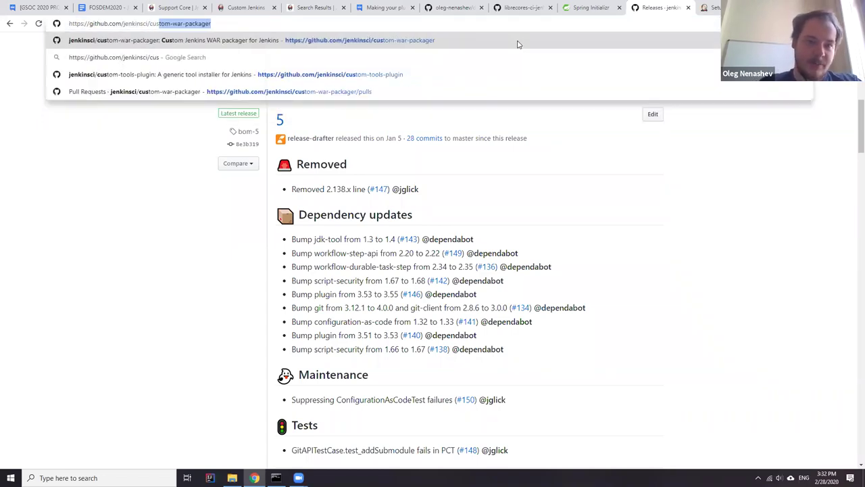
key("Return")
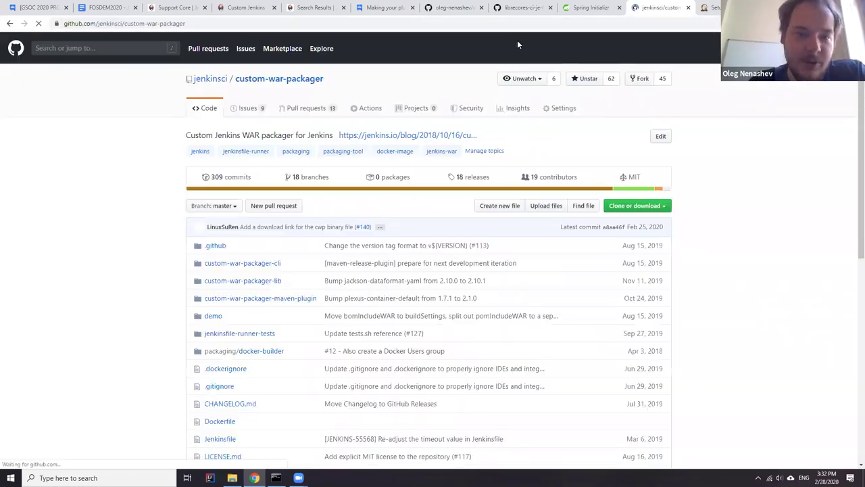
Reload the custom-war-packager page and read its README introduction and Demo list.
scroll(213, 269, "down", 2)
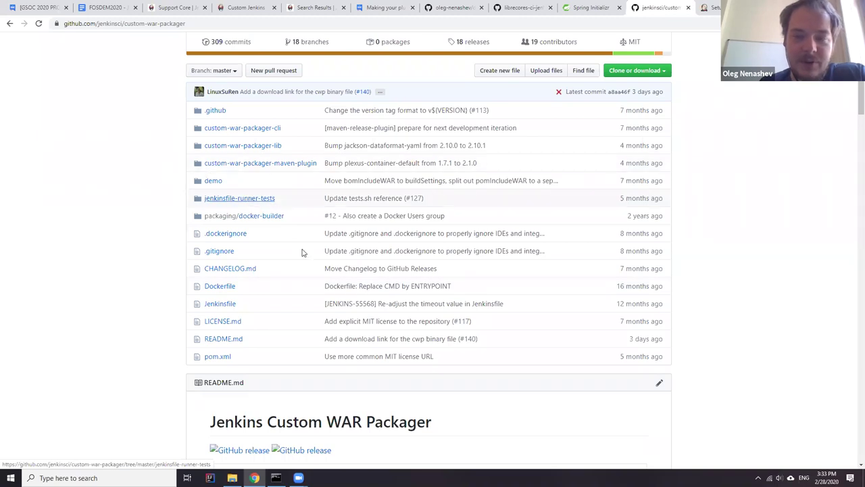
scroll(248, 200, "down", 3)
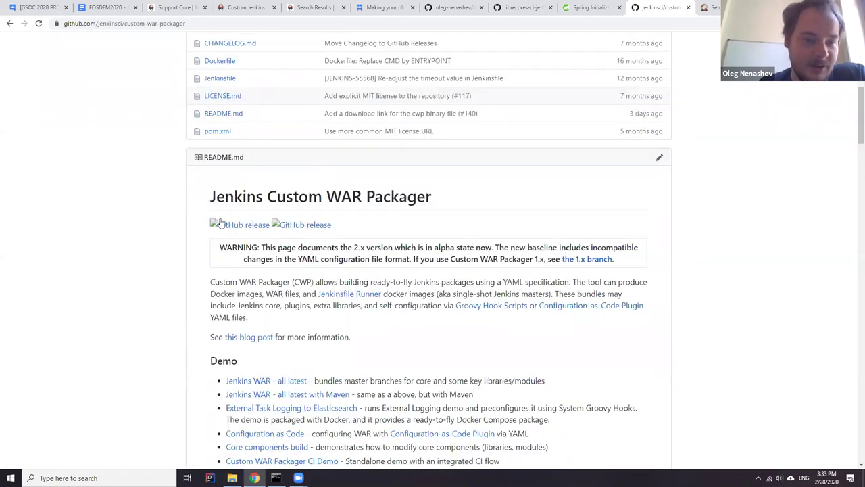
left_click(213, 23)
key("Return")
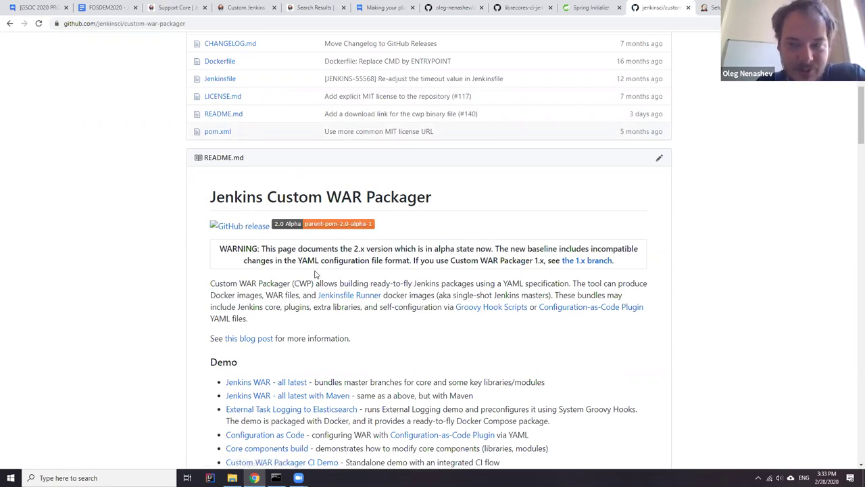
scroll(322, 277, "down", 3)
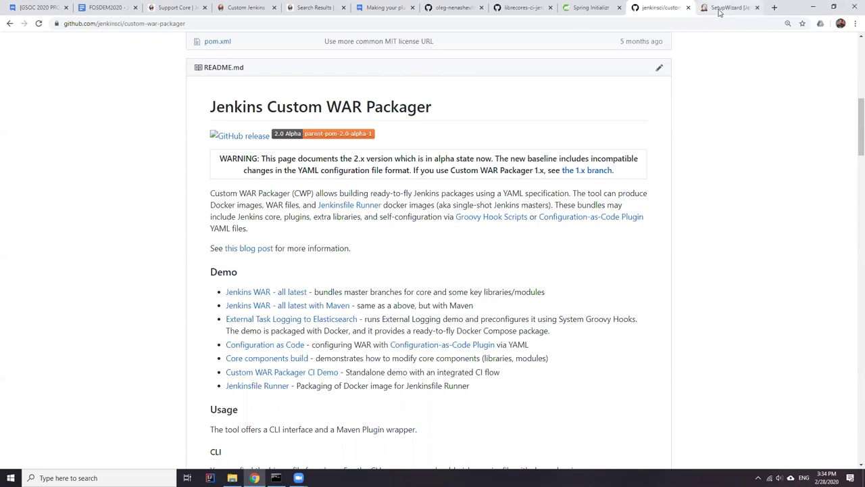
Examine the project metadata options and selected dependencies on the Spring Initializr page.
left_click(592, 12)
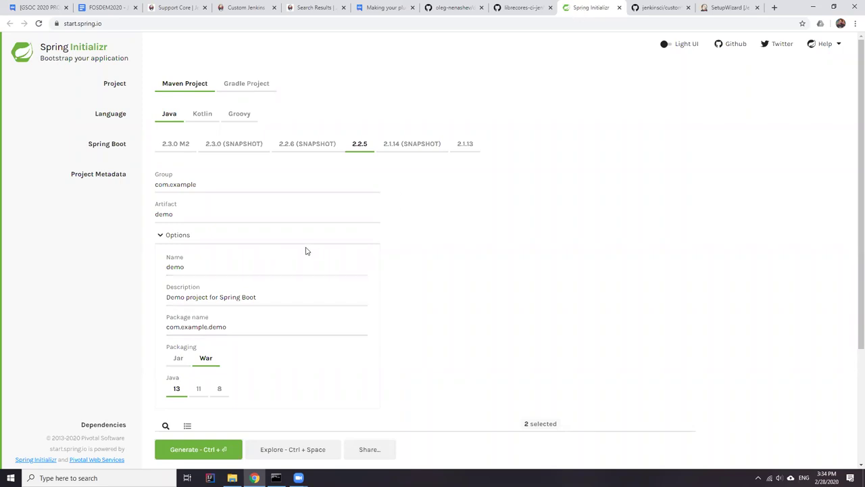
scroll(200, 421, "down", 3)
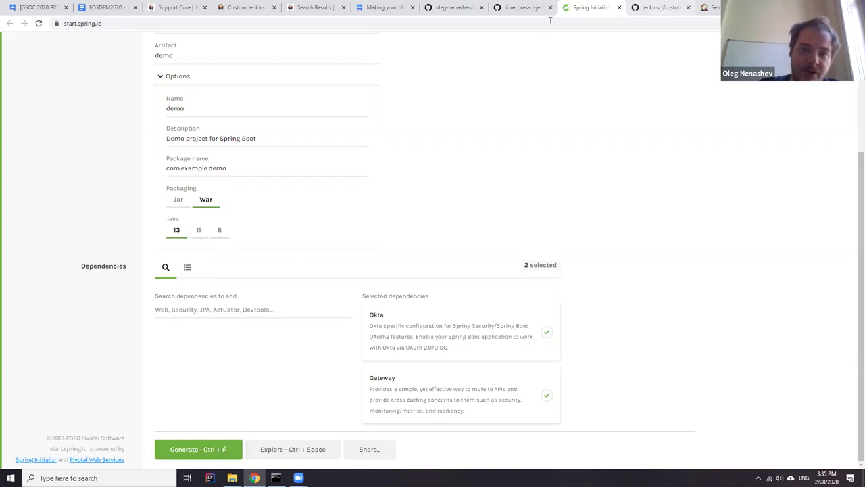
key("ctrl+Tab")
Go from packager-config.yml to the root of the librecores-ci-jenkins-server repository and look over its files.
left_click(518, 8)
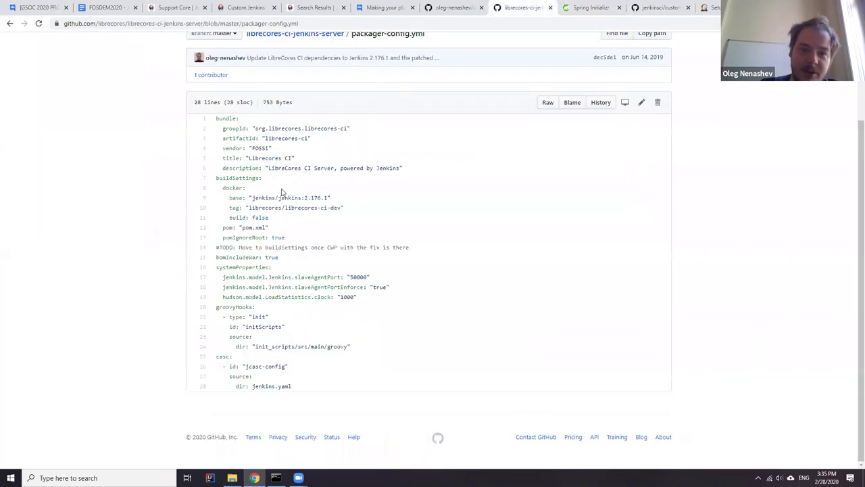
scroll(288, 199, "up", 2)
left_click(310, 140)
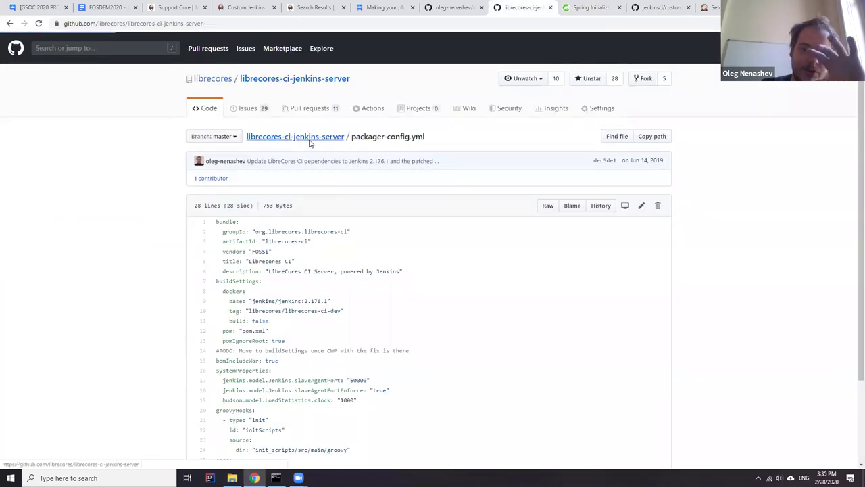
scroll(328, 220, "down", 3)
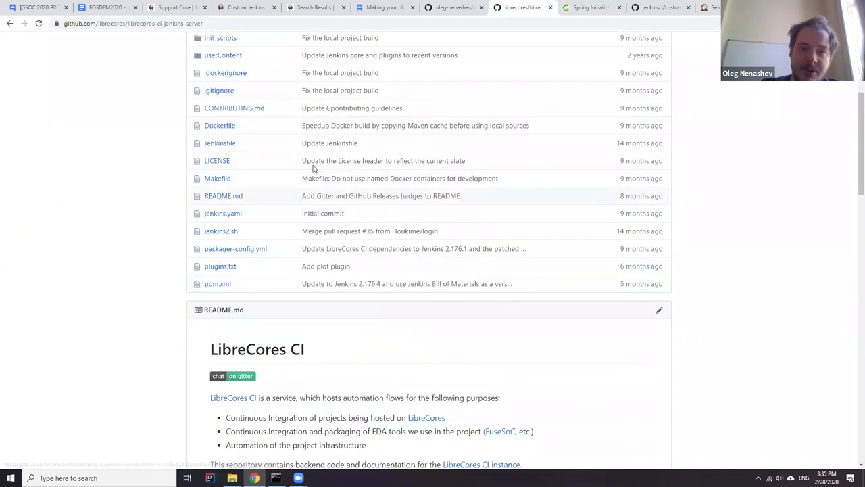
scroll(256, 162, "up", 2)
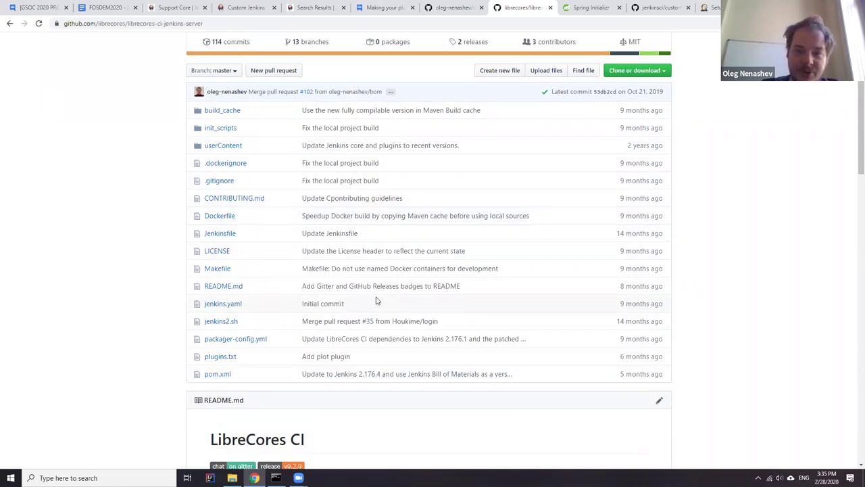
Open the repository's Makefile and review its build, run, dev and debug targets.
left_click(209, 268)
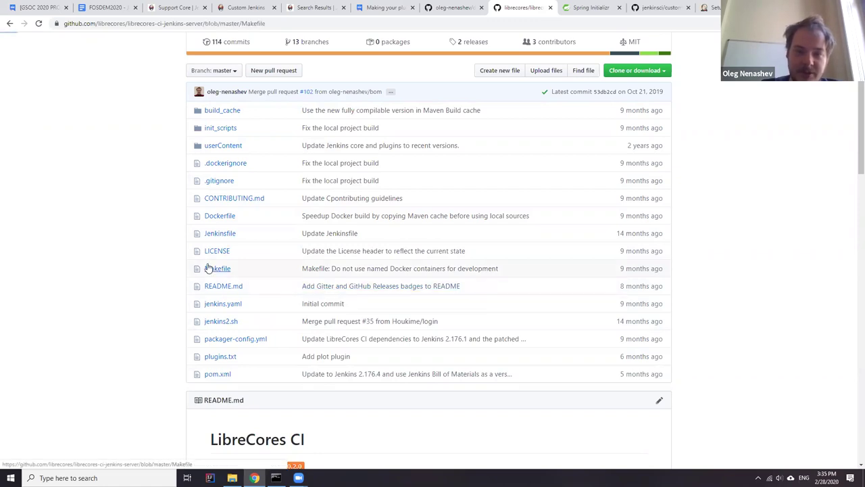
scroll(230, 318, "down", 4)
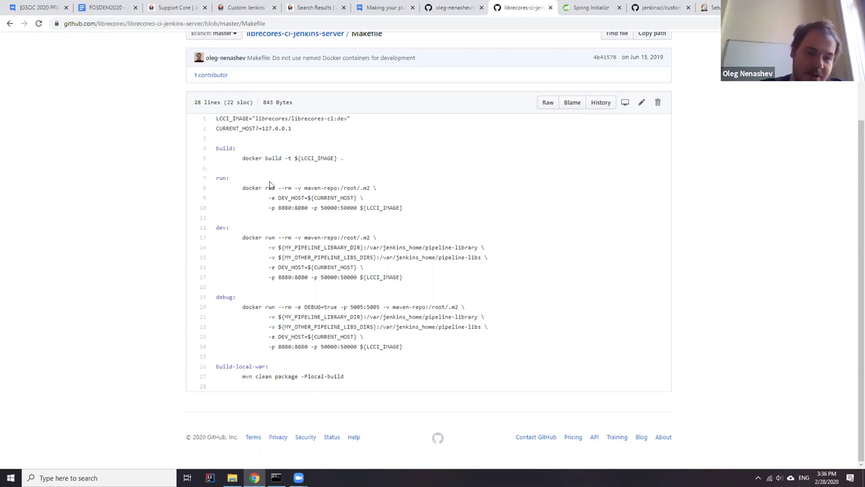
scroll(271, 191, "up", 2)
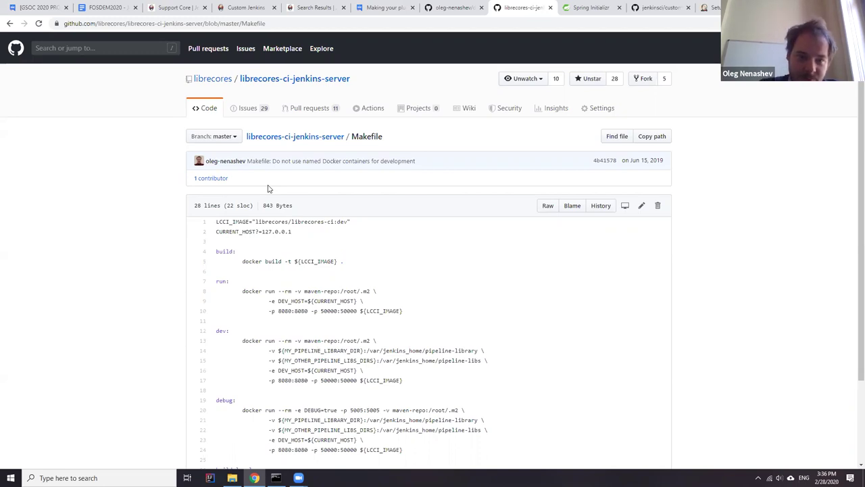
Return from the Makefile to the librecores-ci-jenkins-server root and look over the file list.
left_click(313, 84)
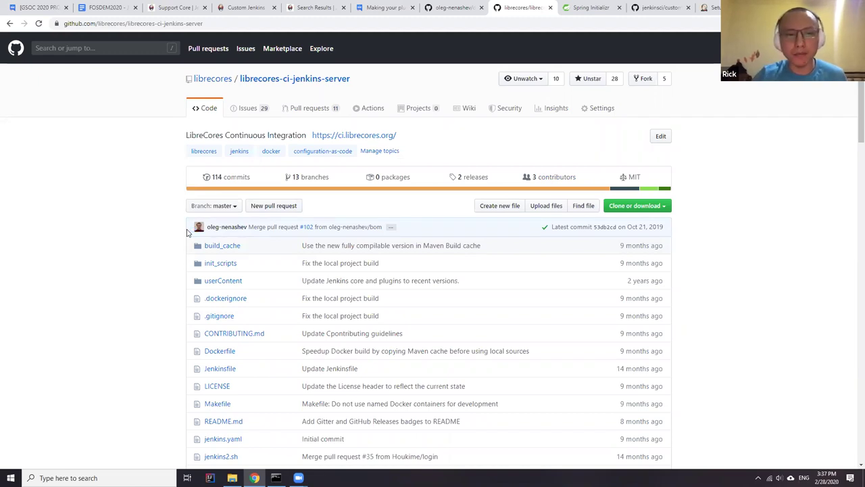
scroll(179, 284, "down", 1)
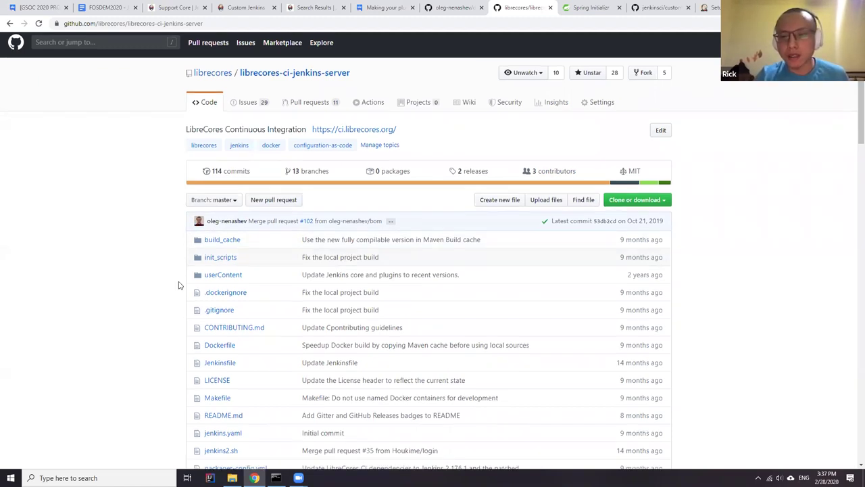
scroll(133, 316, "down", 2)
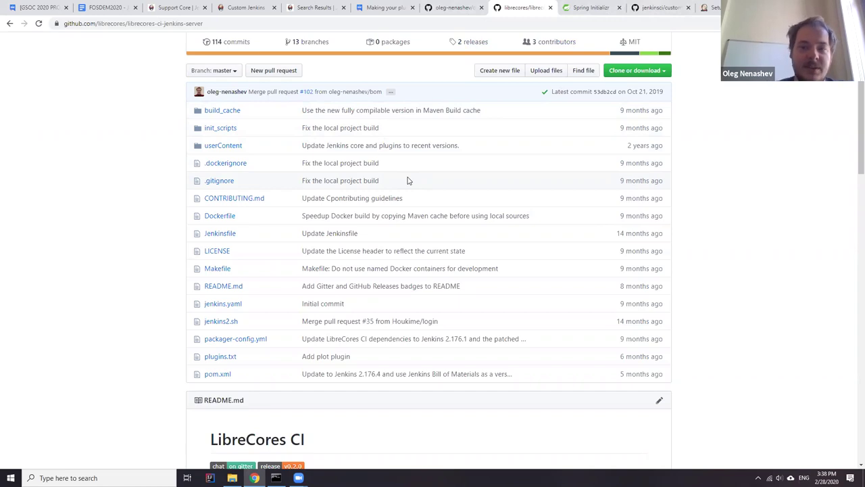
Revisit the Spring Initializr page and view its project type, language and version options.
left_click(590, 7)
scroll(478, 99, "up", 3)
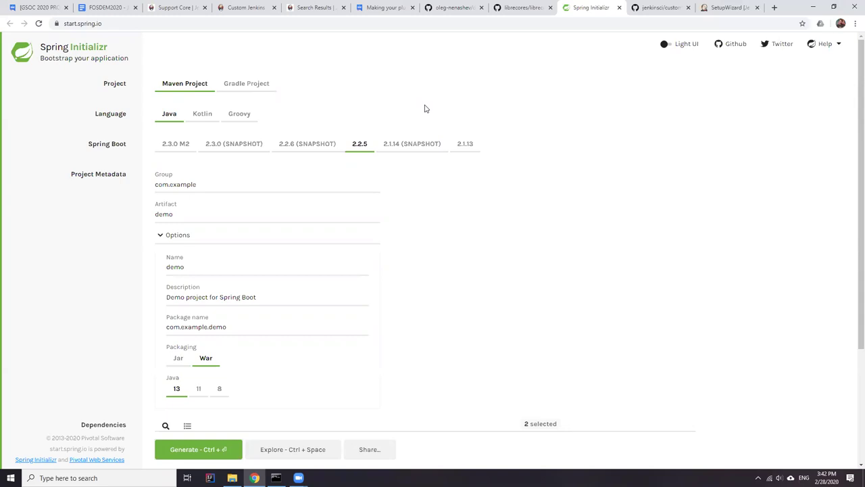
Go back to the Custom Jenkins distribution build service project idea and review its configuration items and backend expectations.
left_click(174, 7)
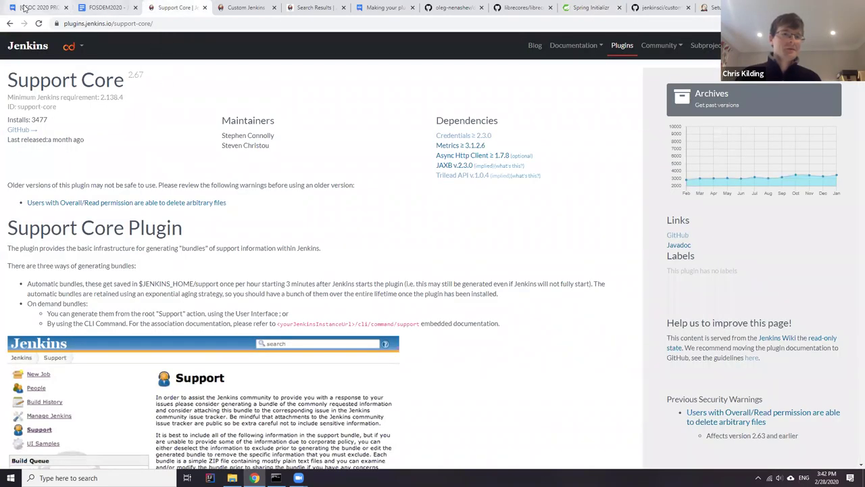
left_click(256, 14)
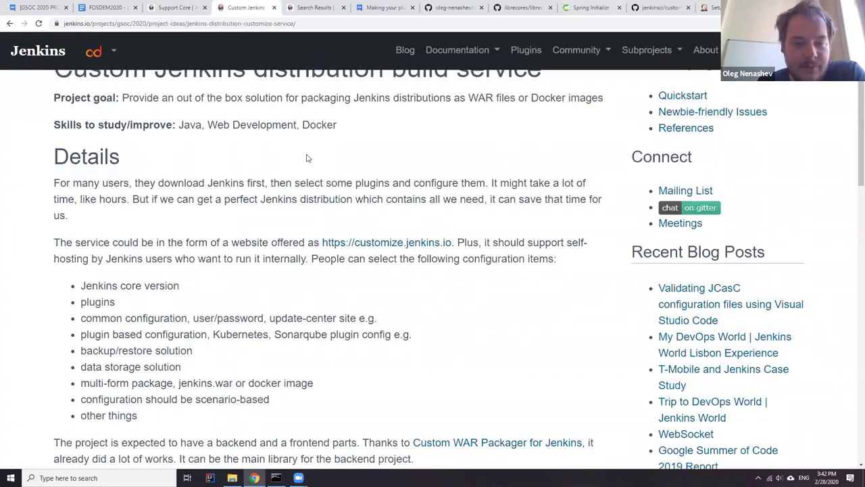
key("ctrl+plus")
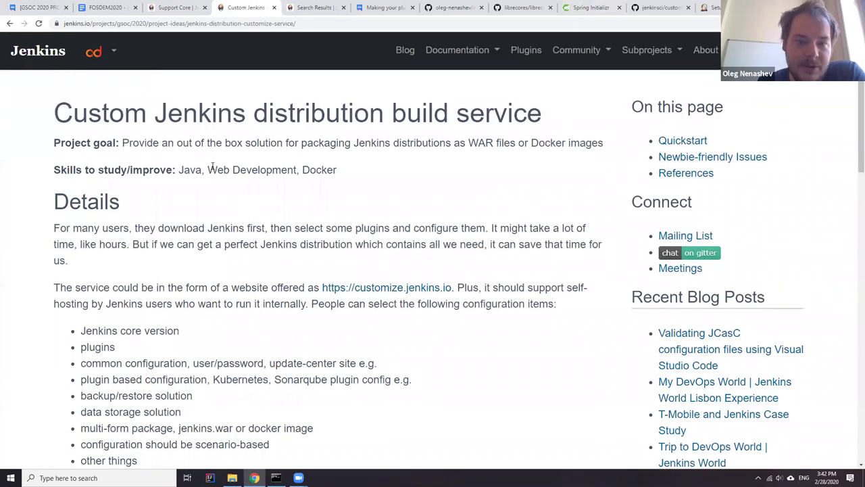
scroll(356, 150, "down", 1)
scroll(215, 273, "down", 1)
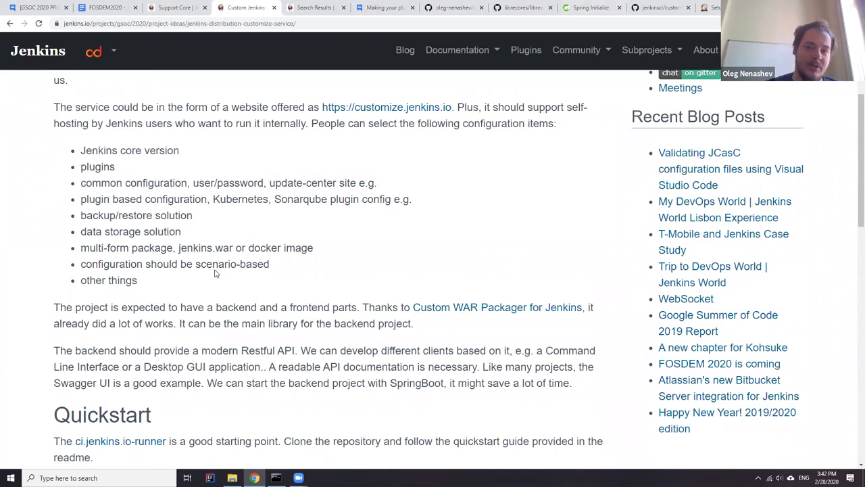